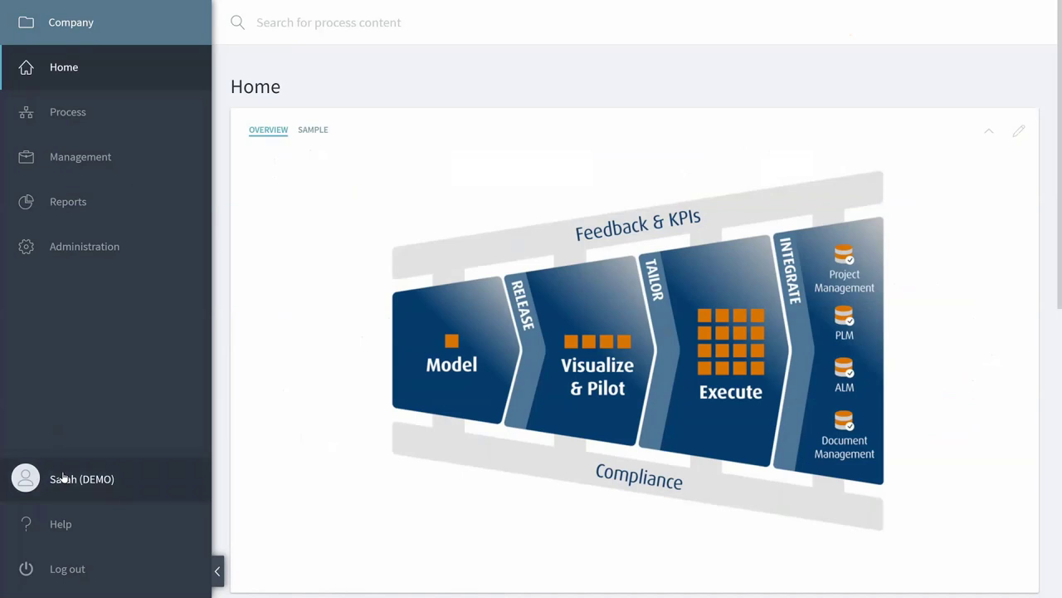
# Review the Process Release settings and participants, then open its Automations list.
pyautogui.click(91, 252)
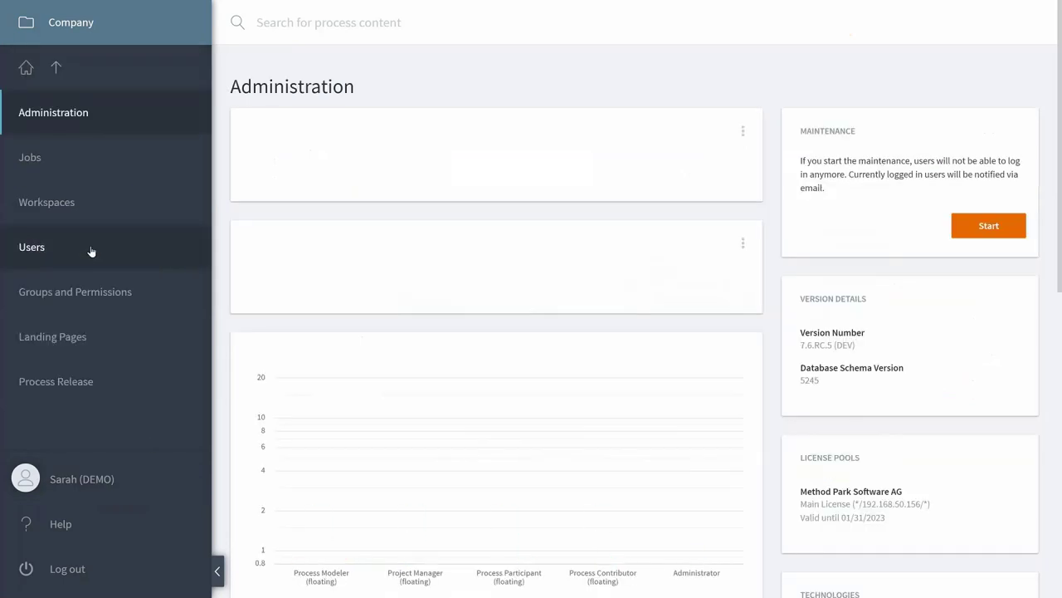
pyautogui.click(69, 390)
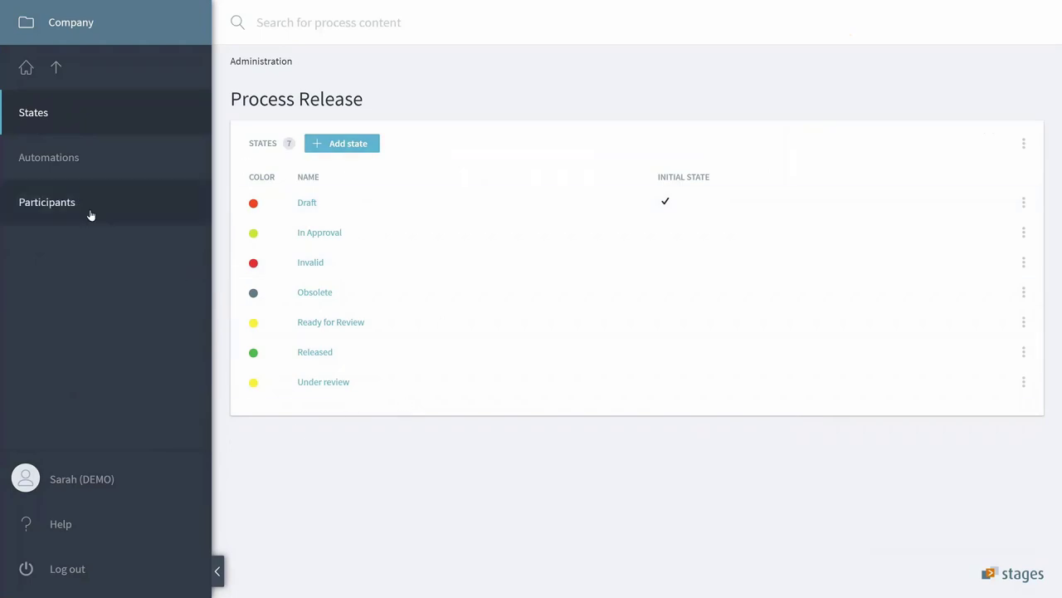
pyautogui.click(43, 200)
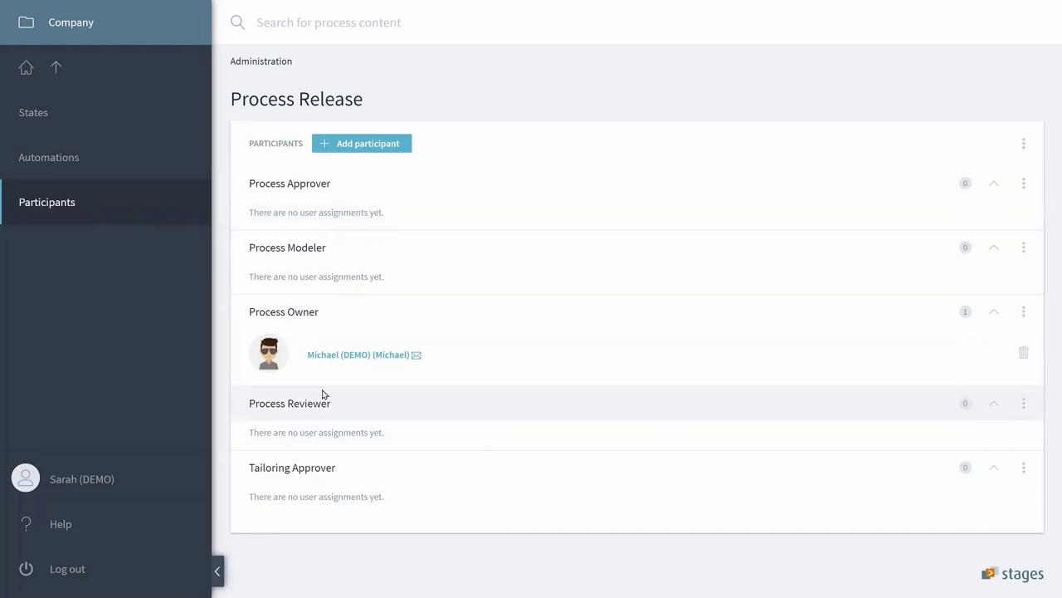
pyautogui.click(80, 162)
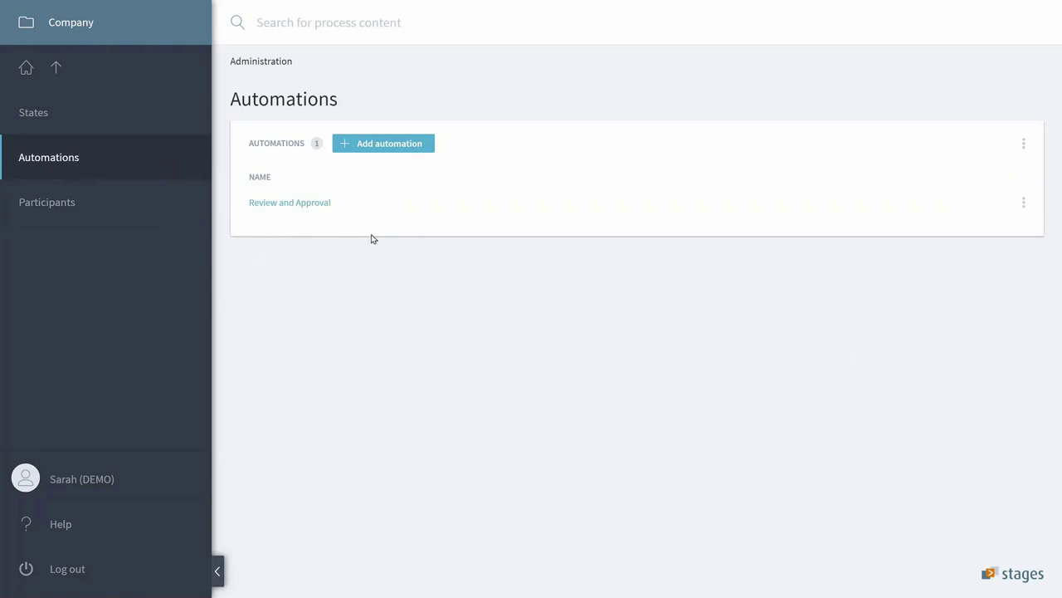
# Add an automation named 'Process Release' and open it.
pyautogui.click(391, 149)
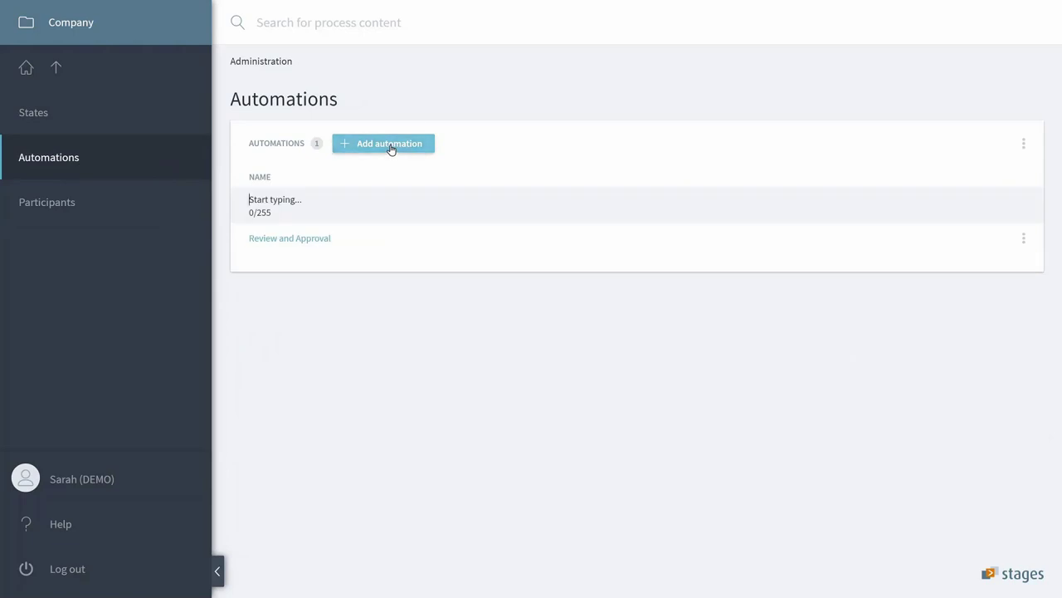
pyautogui.write('Process Release')
pyautogui.press('Return')
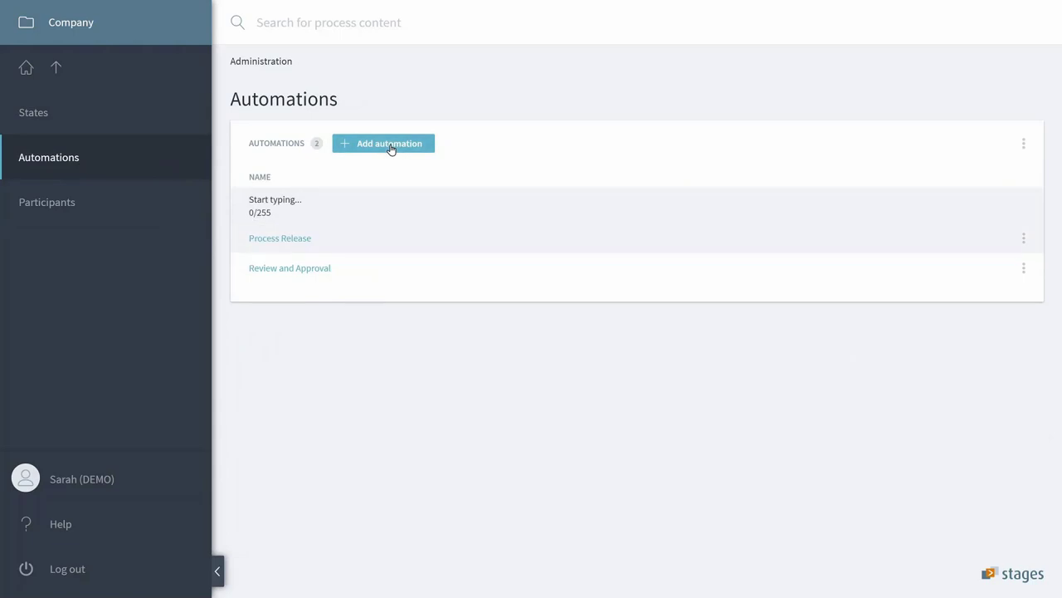
pyautogui.click(302, 239)
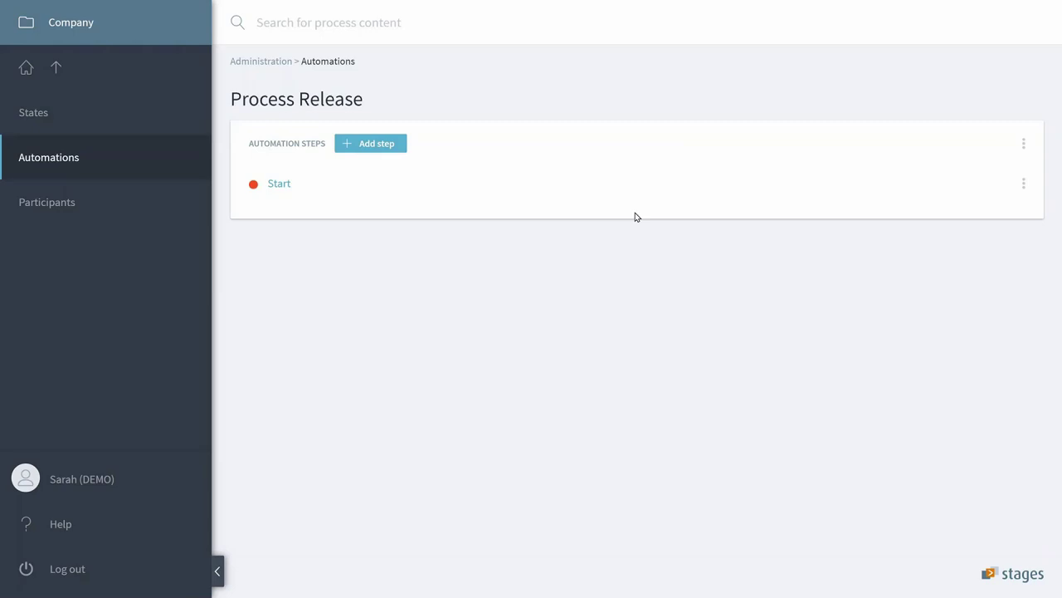
# Add a Create process version step after Start with state Under review.
pyautogui.click(1026, 186)
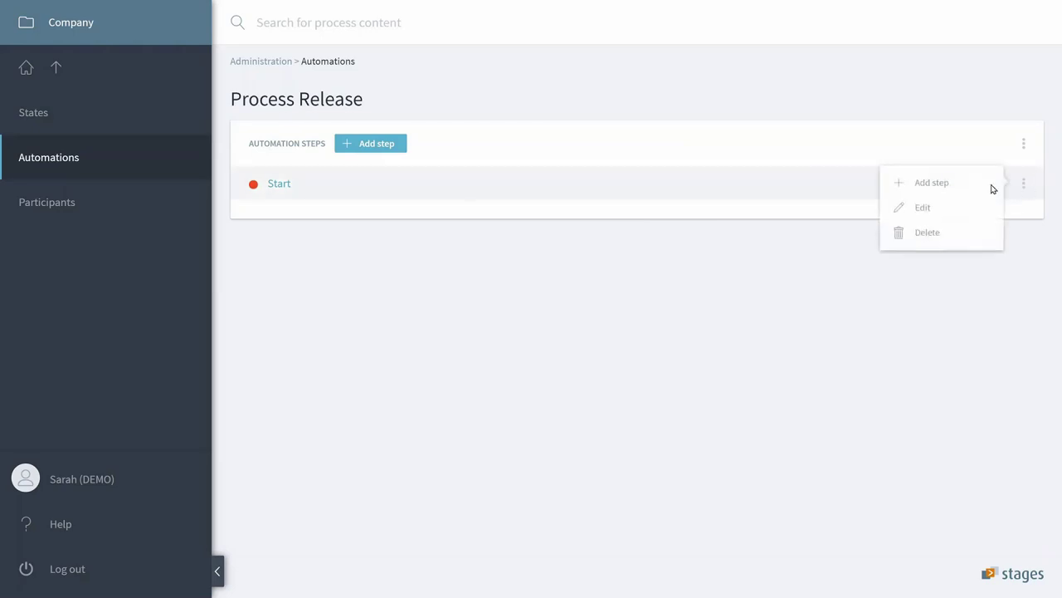
pyautogui.click(948, 183)
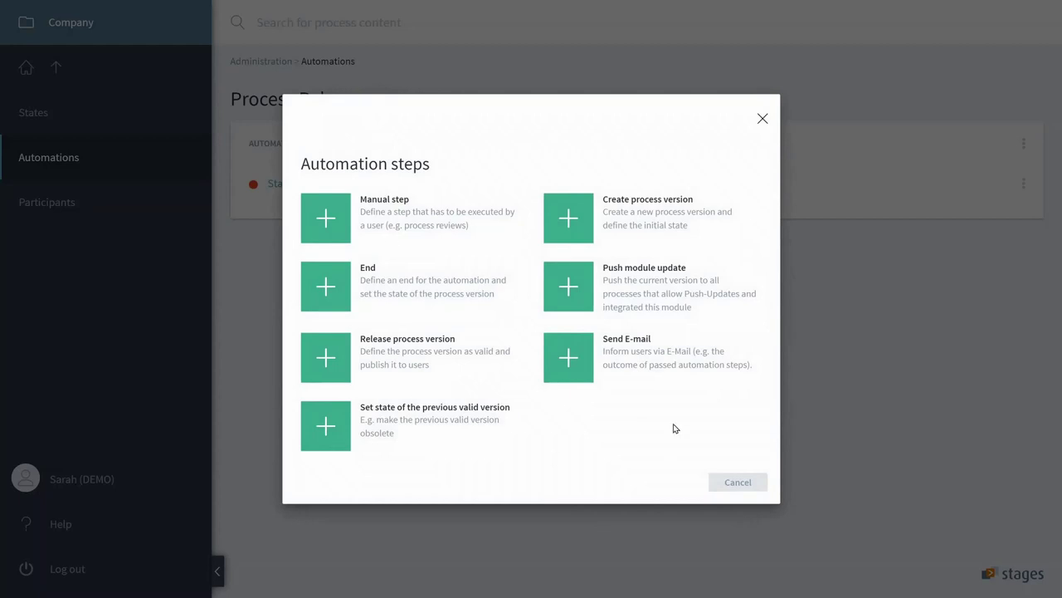
pyautogui.click(629, 220)
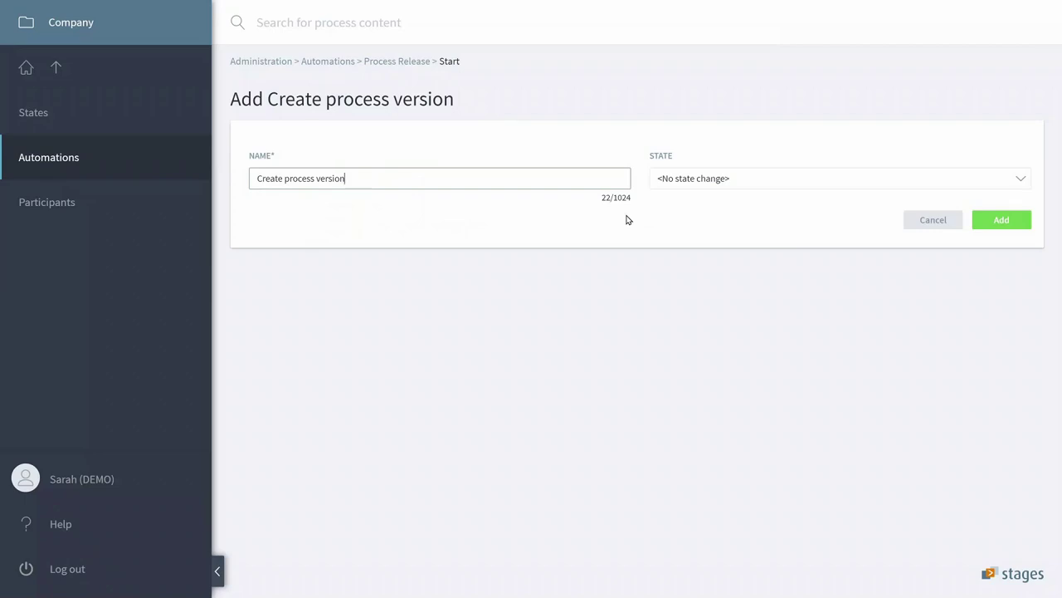
pyautogui.click(676, 185)
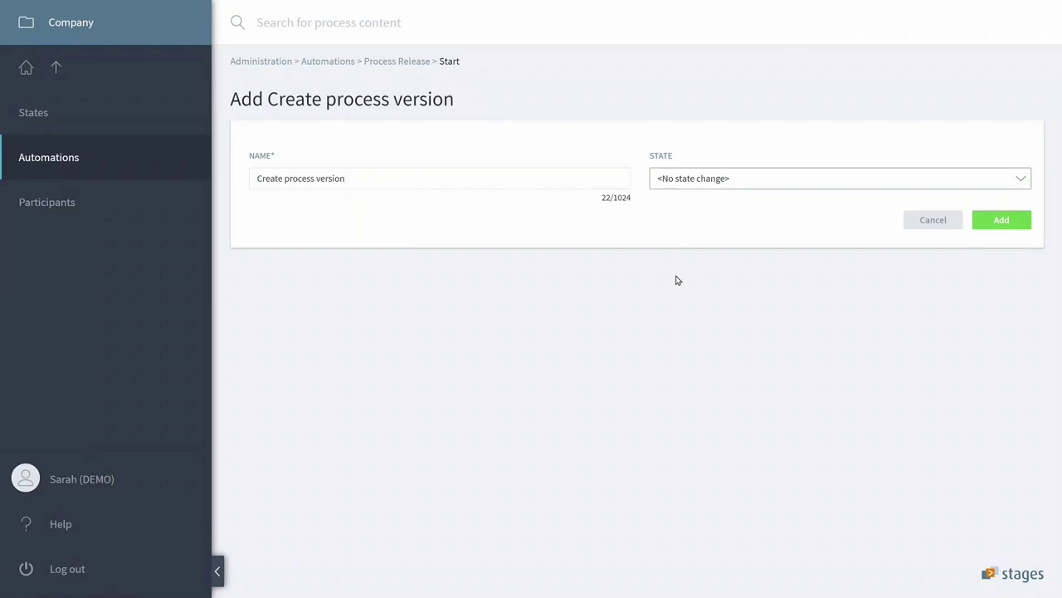
pyautogui.press('Down')
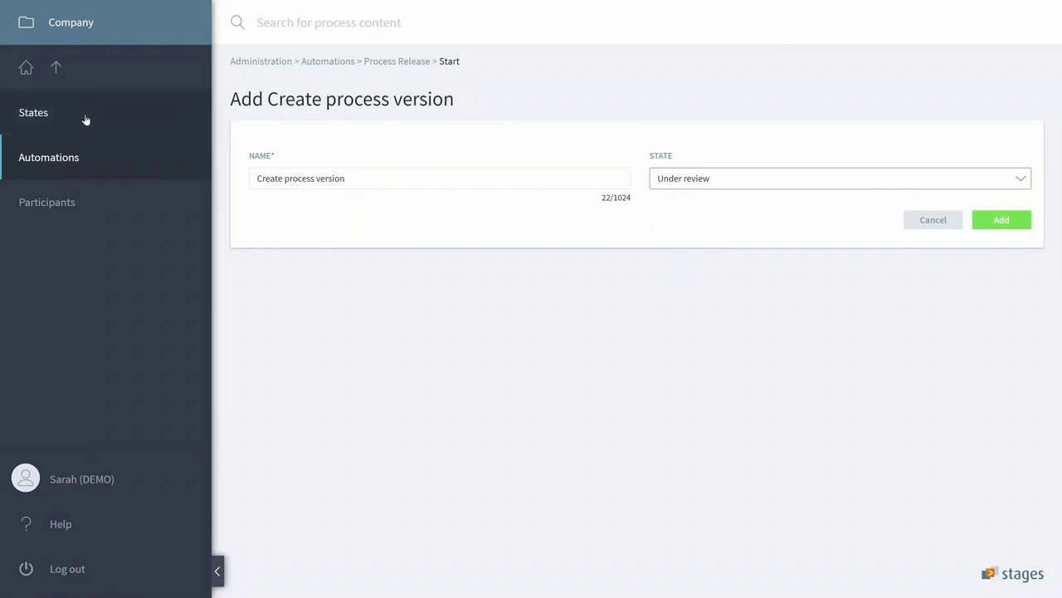
pyautogui.click(1019, 224)
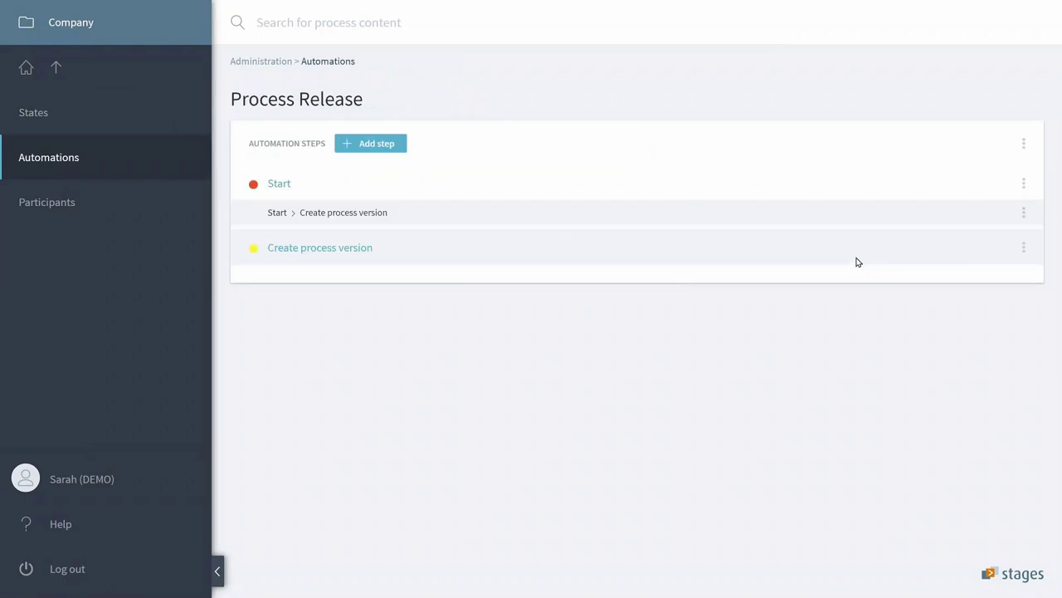
# Add a Send E-mail step after Create process version, named 'Send E-mail to Reviewers'.
pyautogui.click(1025, 251)
pyautogui.click(958, 252)
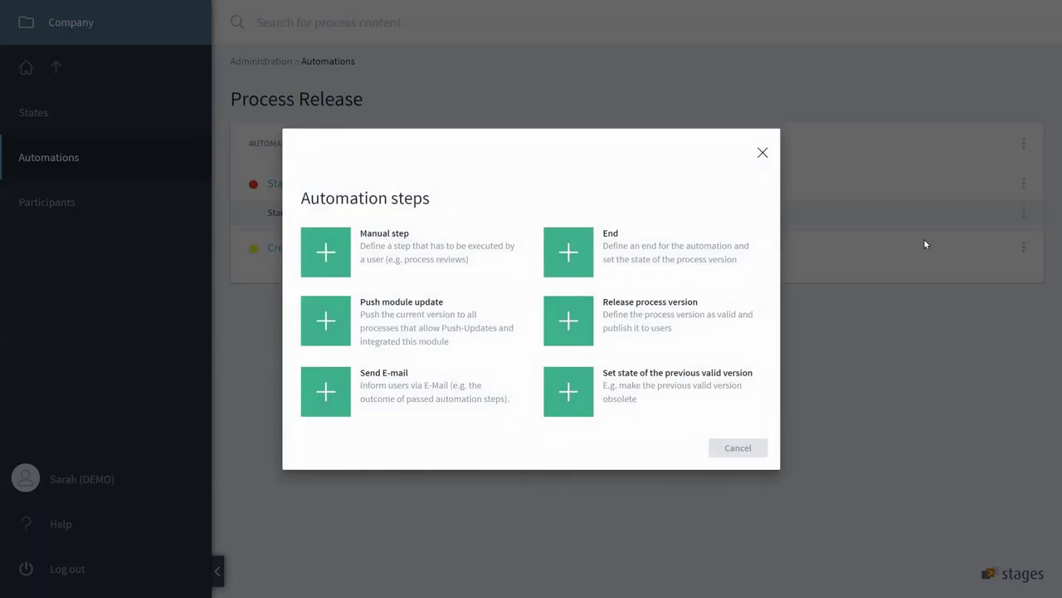
pyautogui.click(394, 398)
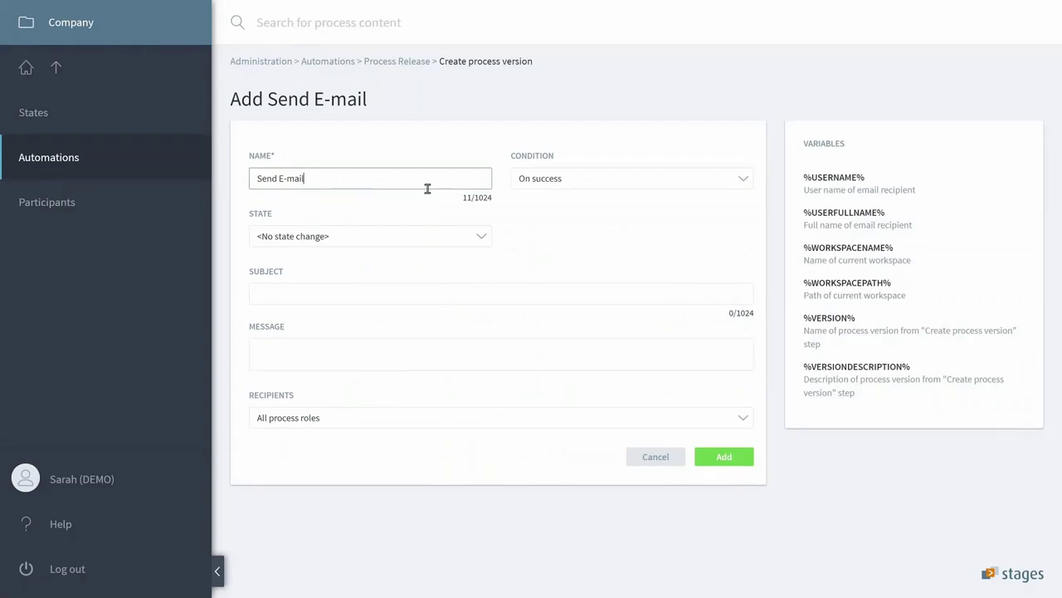
pyautogui.write('to Reviewers')
pyautogui.click(300, 300)
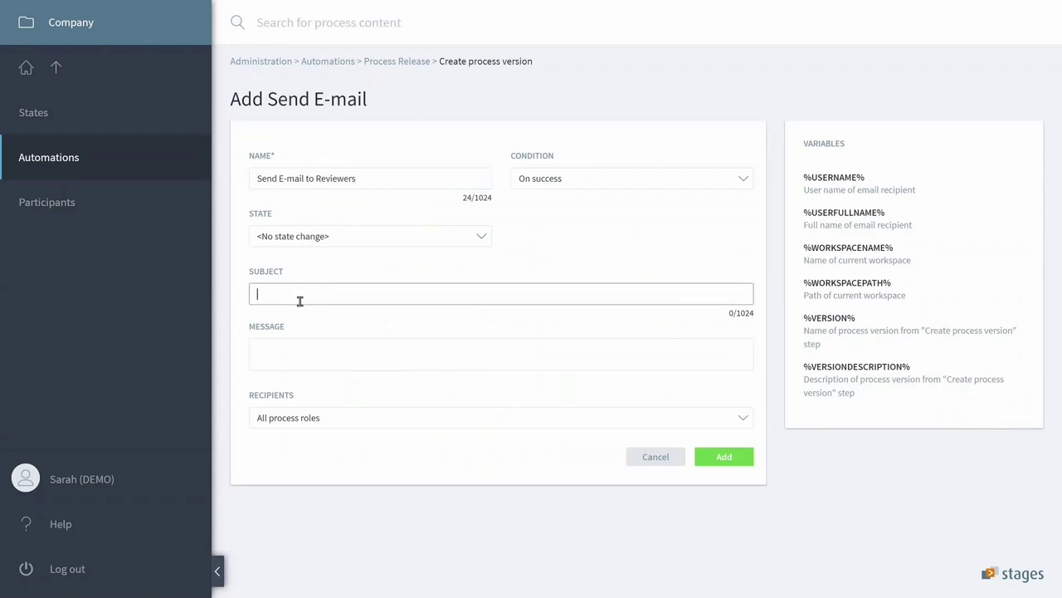
# Write the greeting 'Dear %USERFULLNAME%,' at the top of the message body.
pyautogui.write('Dear')
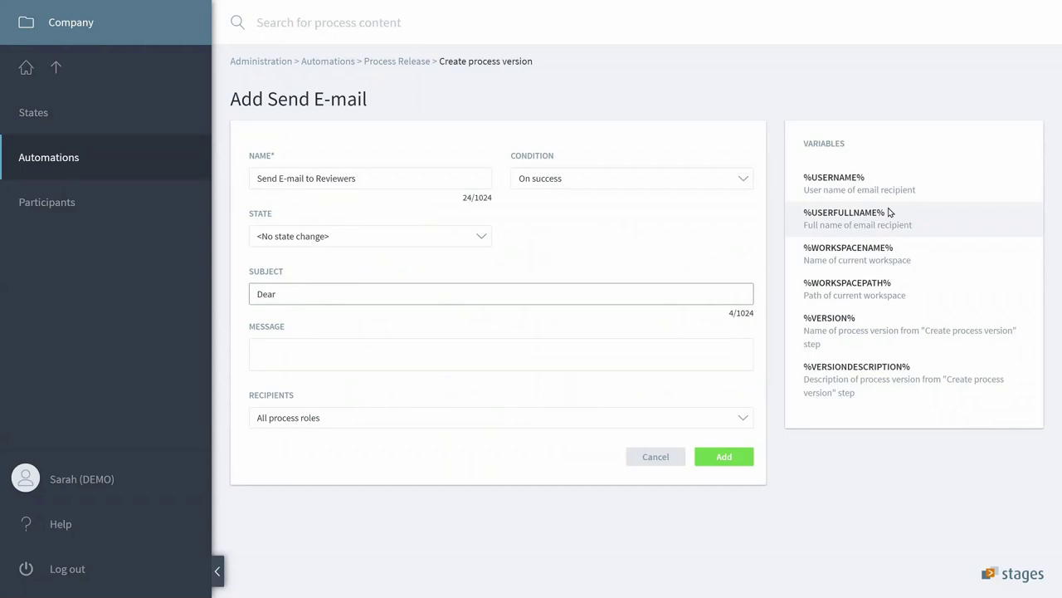
pyautogui.moveTo(890, 213); pyautogui.dragTo(816, 219)
pyautogui.hotkey('ctrl', 'c')
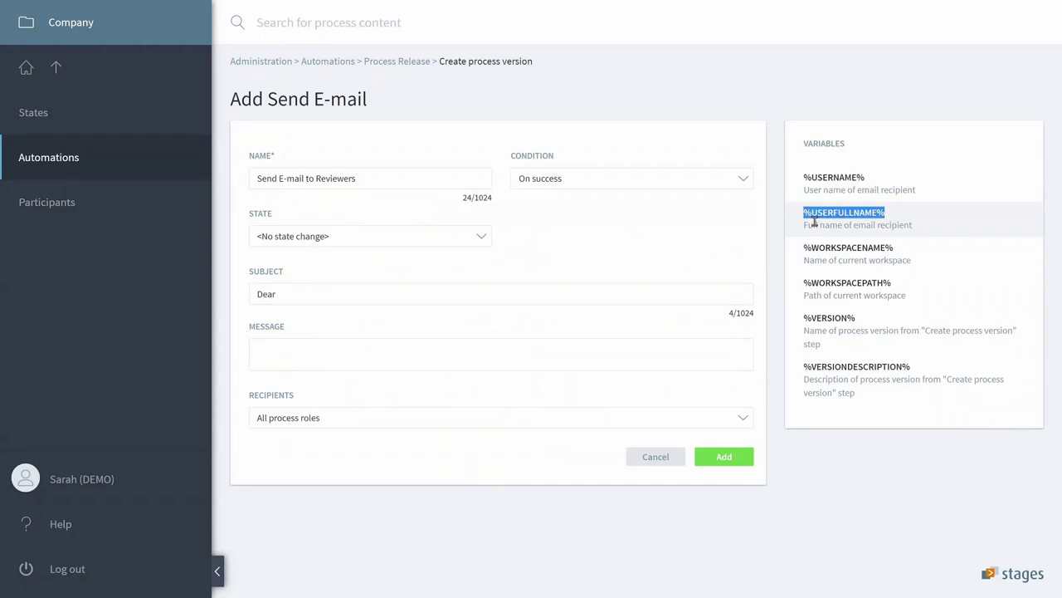
pyautogui.click(479, 301)
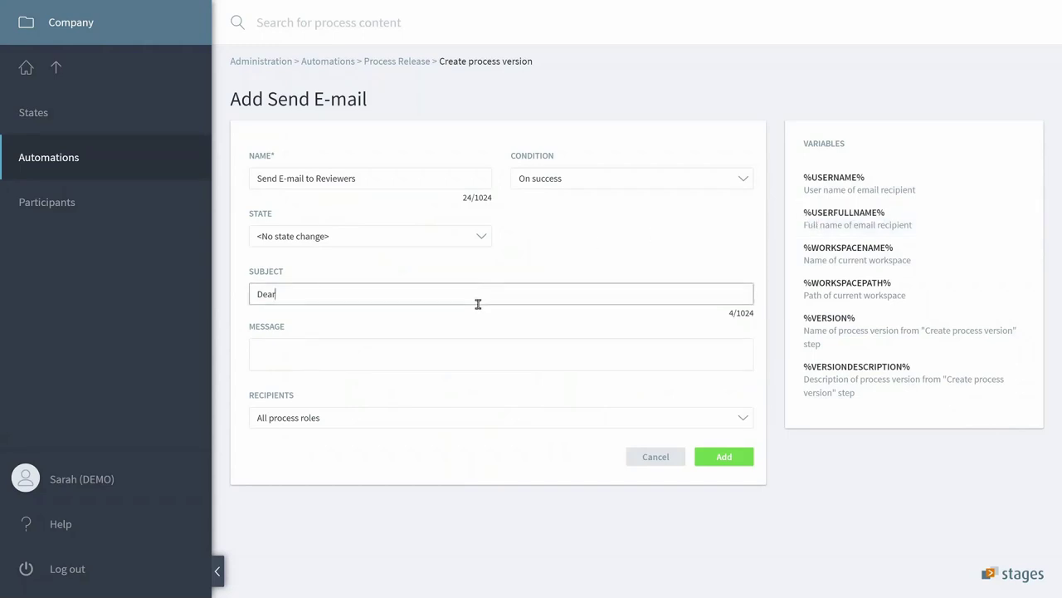
pyautogui.hotkey('ctrl', 'v')
pyautogui.moveTo(428, 304); pyautogui.dragTo(237, 299)
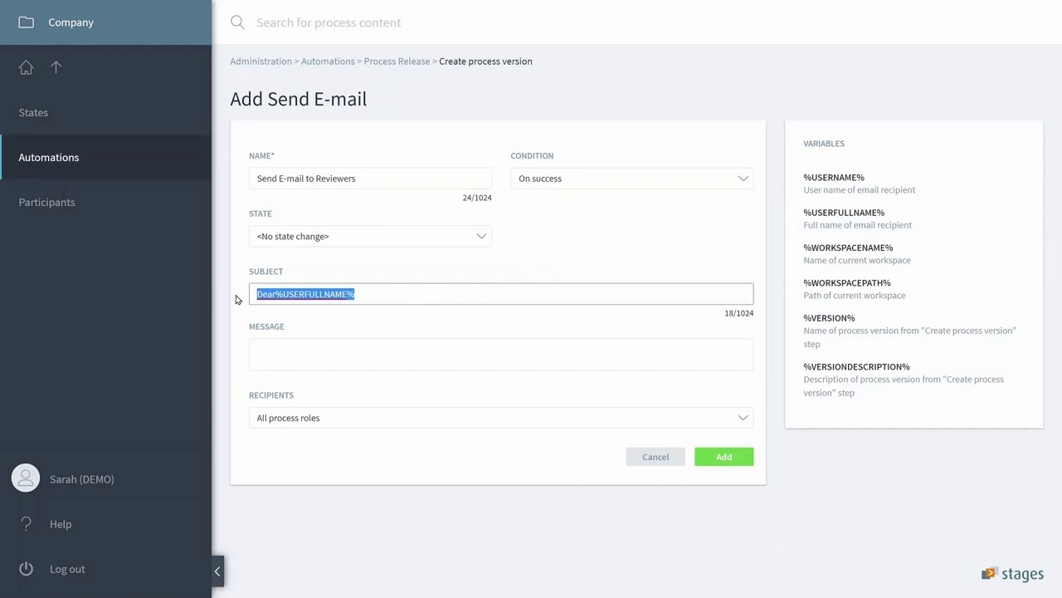
pyautogui.hotkey('ctrl', 'x')
pyautogui.click(296, 356)
pyautogui.hotkey('ctrl', 'v')
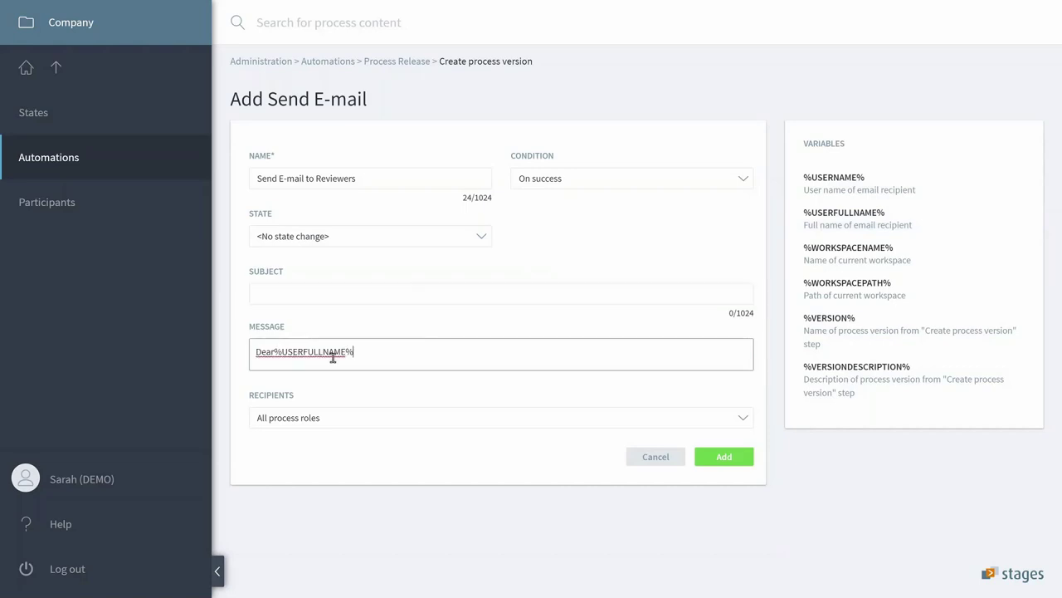
pyautogui.click(283, 353)
pyautogui.click(395, 365)
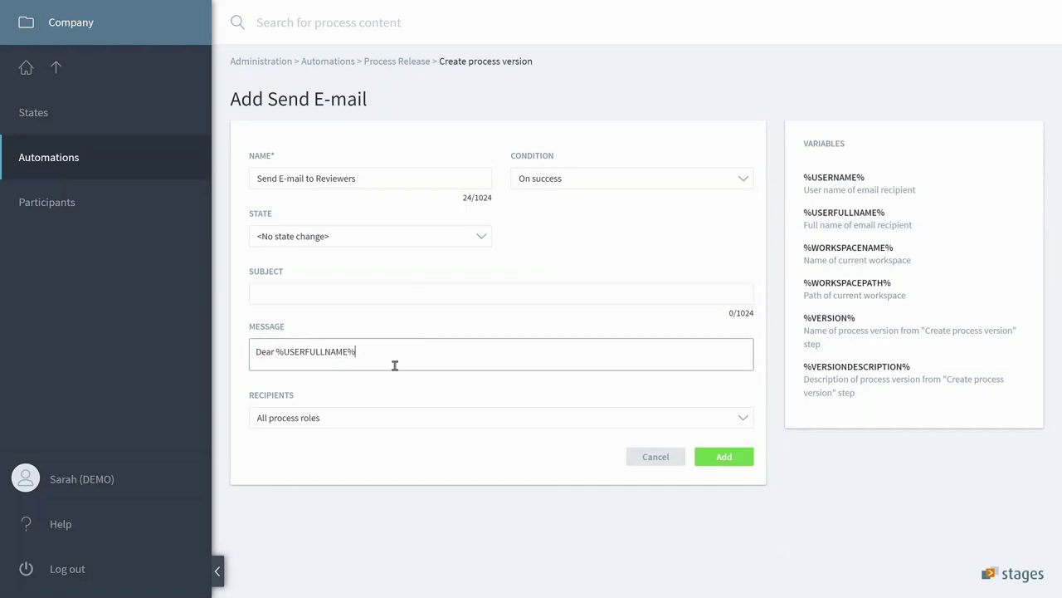
pyautogui.write(',')
pyautogui.press('Return')
pyautogui.press('Return')
# Add the line 'Please review version %VERSION% of %WORKSPACENAME%.' to the message.
pyautogui.write('P')
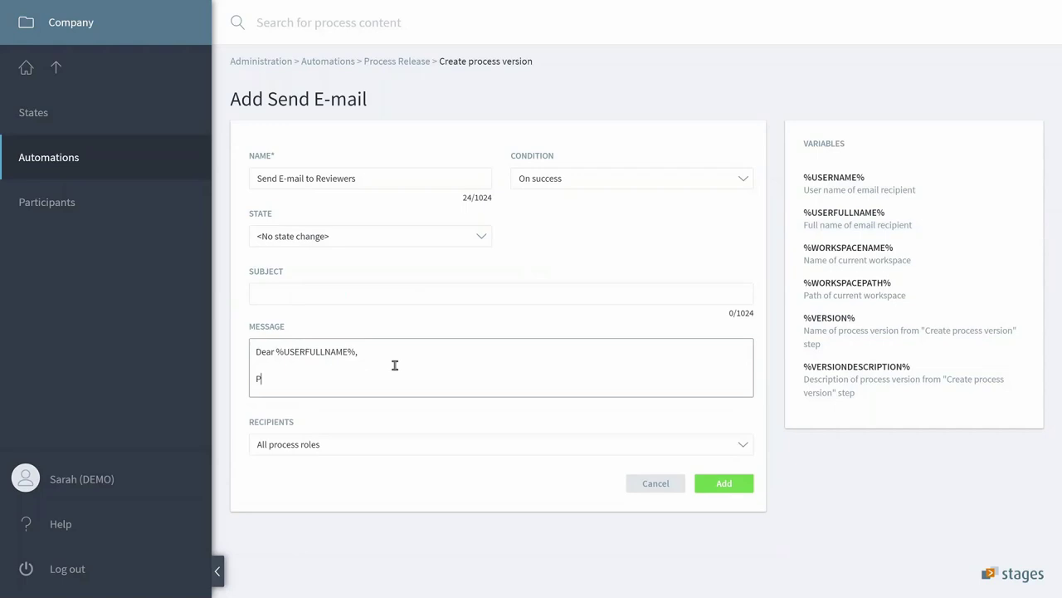
pyautogui.write('leae')
pyautogui.write('e review ')
pyautogui.write('vers')
pyautogui.write('ion')
pyautogui.moveTo(863, 320); pyautogui.dragTo(801, 322)
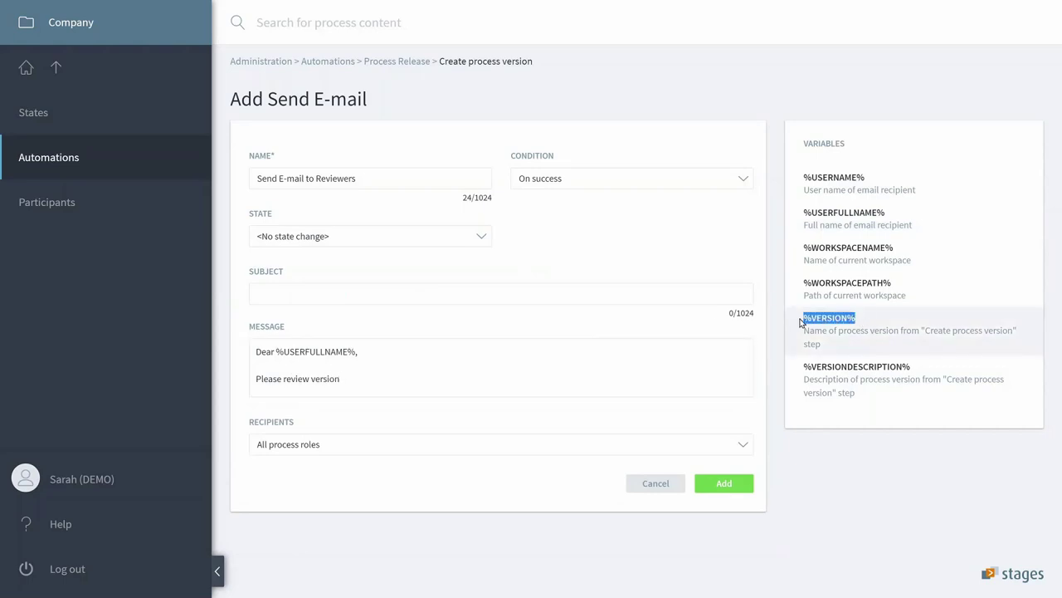
pyautogui.click(516, 390)
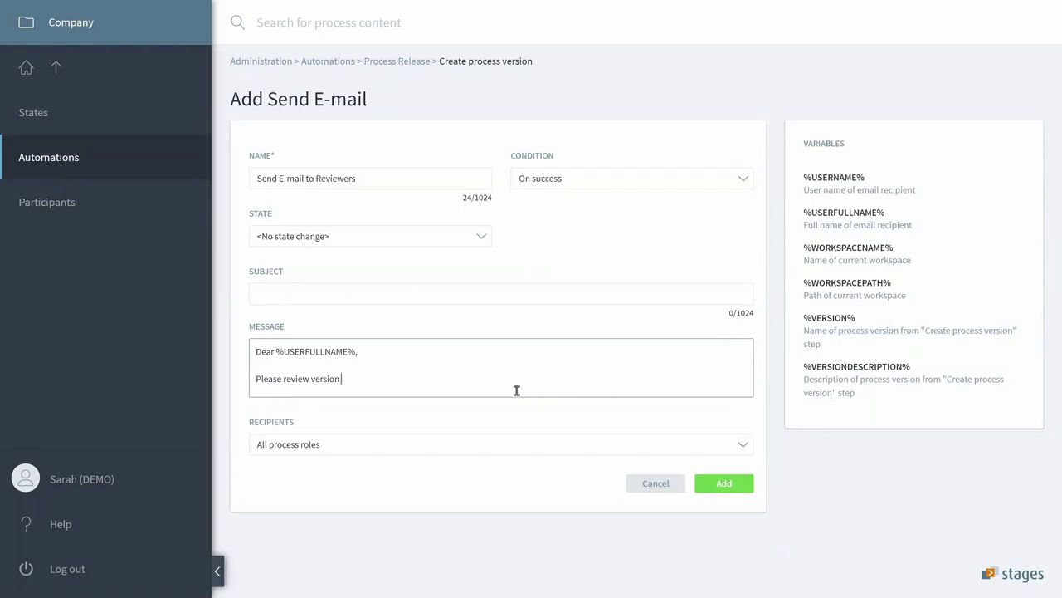
pyautogui.hotkey('ctrl', 'v')
pyautogui.write('of')
pyautogui.moveTo(898, 249); pyautogui.dragTo(798, 250)
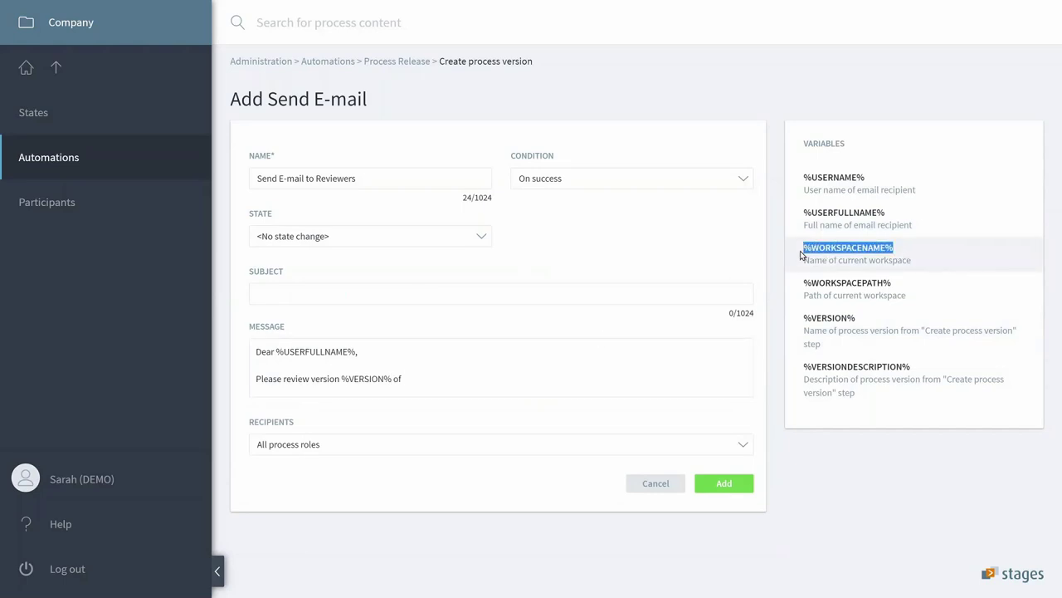
pyautogui.click(519, 389)
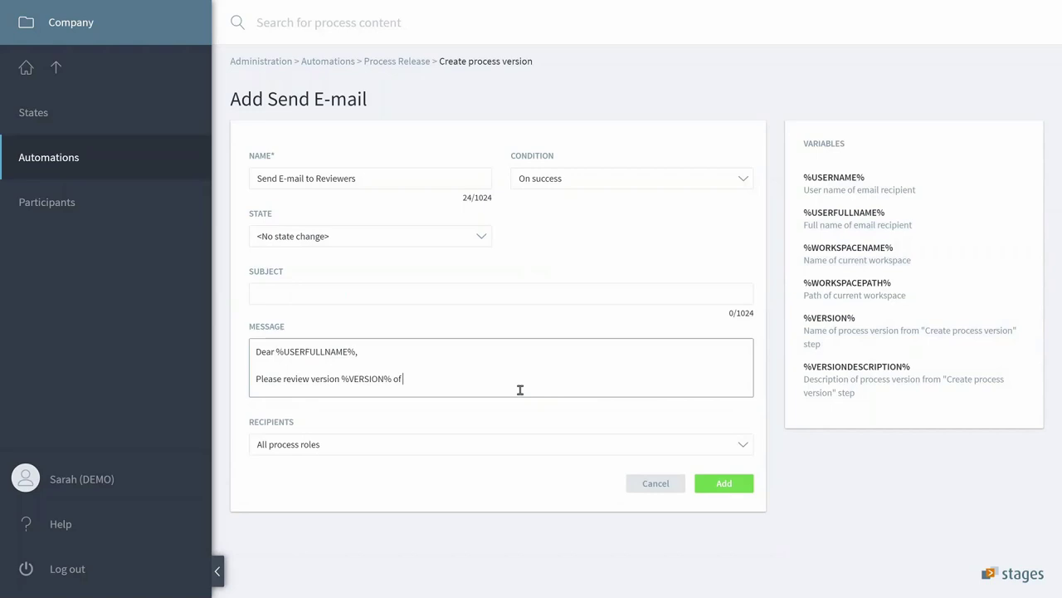
pyautogui.hotkey('ctrl', 'v')
pyautogui.write('.')
# Add 'Changes are:' with %VERSIONDESCRIPTION%, then sign off 'Thank you,' and 'Stages'.
pyautogui.press('Return')
pyautogui.press('Return')
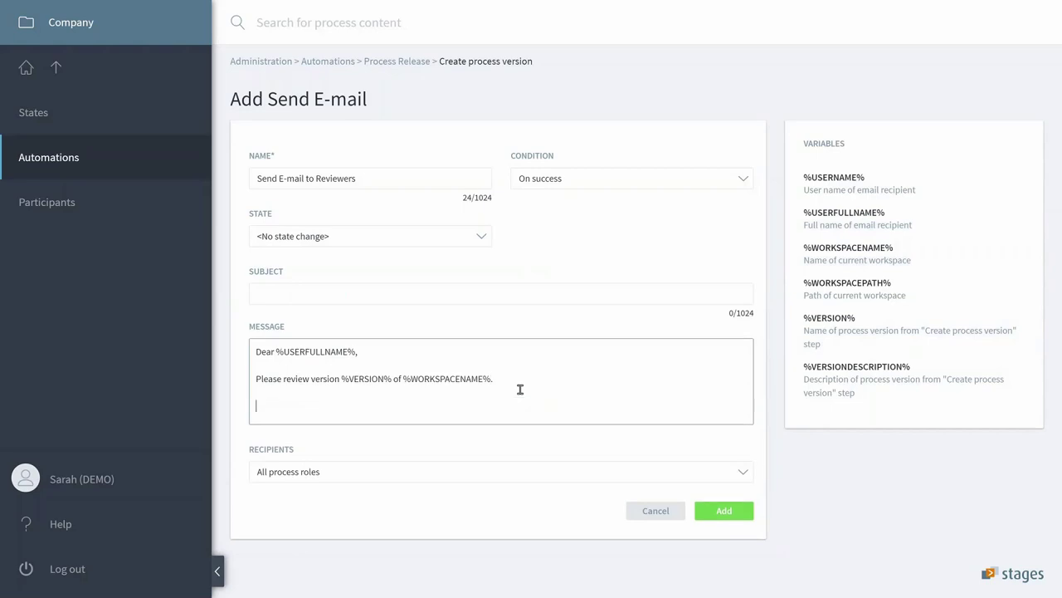
pyautogui.write('Changes are:')
pyautogui.press('Return')
pyautogui.press('Return')
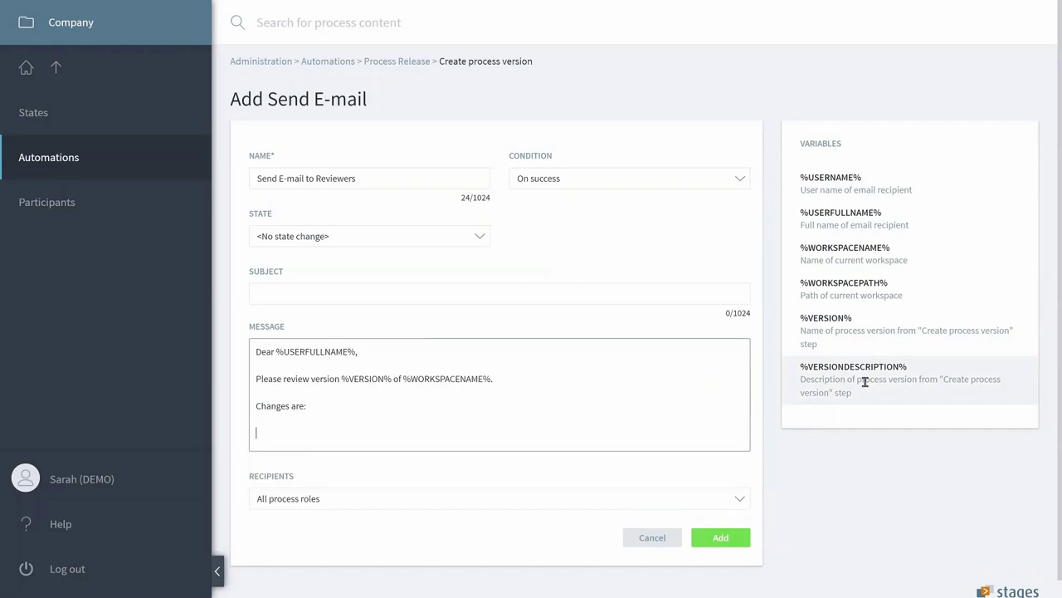
pyautogui.moveTo(910, 367); pyautogui.dragTo(812, 378)
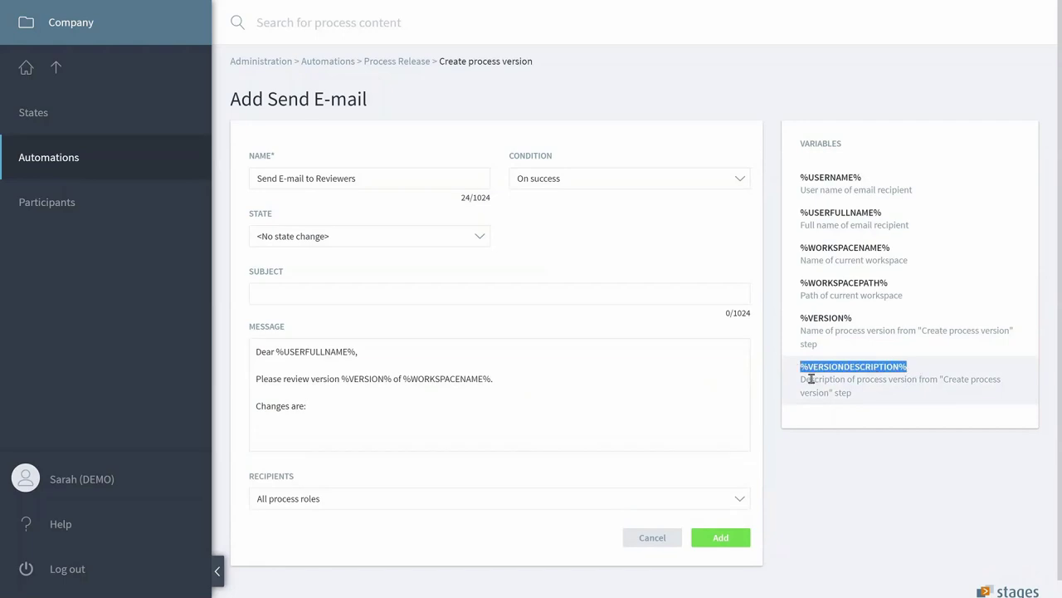
pyautogui.click(424, 439)
pyautogui.hotkey('ctrl', 'v')
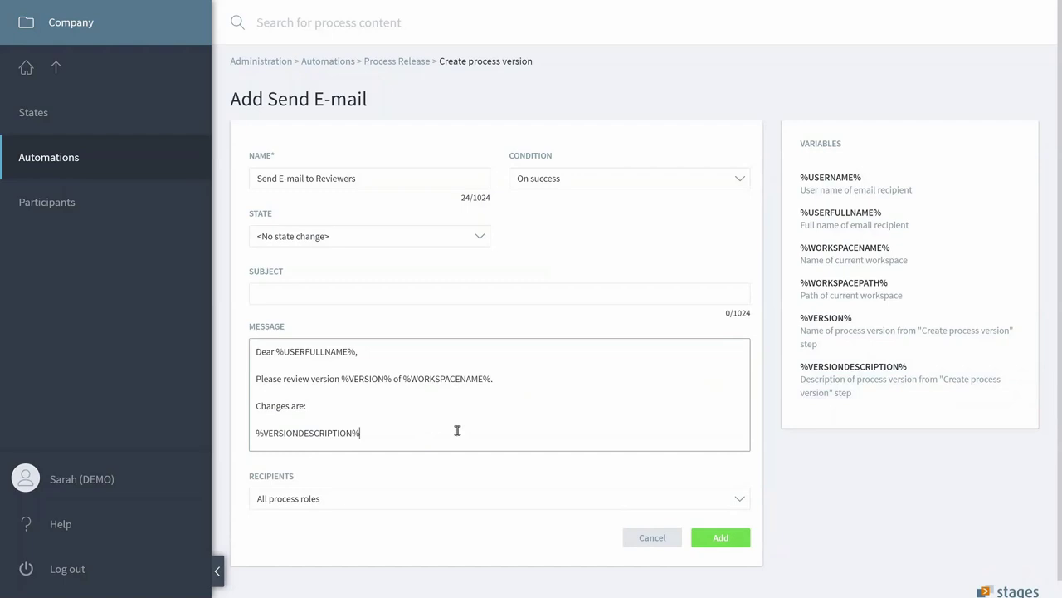
pyautogui.press('Return')
pyautogui.press('Return')
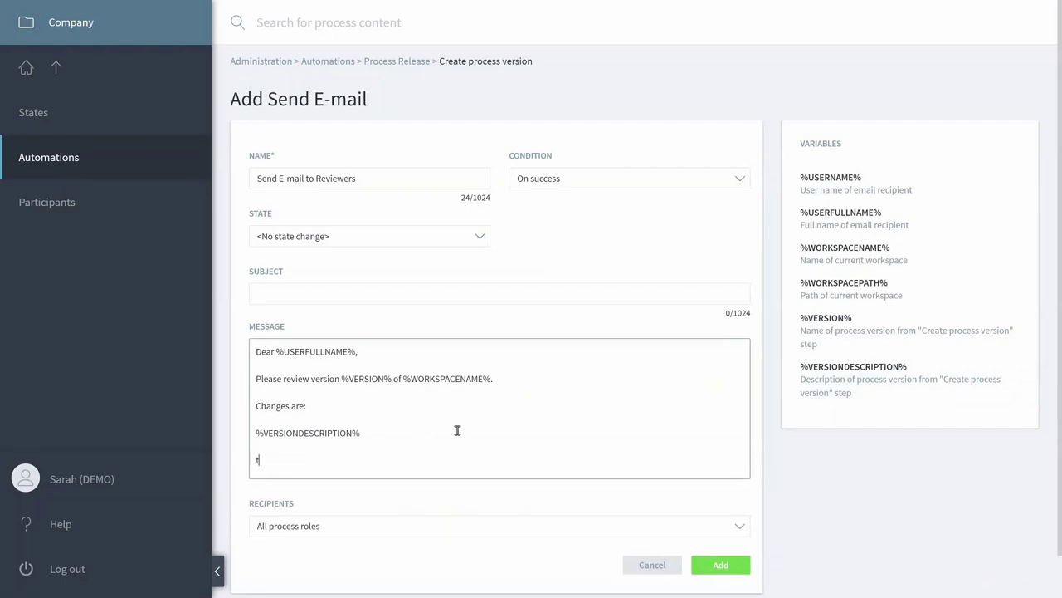
pyautogui.write('Thank you,')
pyautogui.press('Return')
pyautogui.write('St')
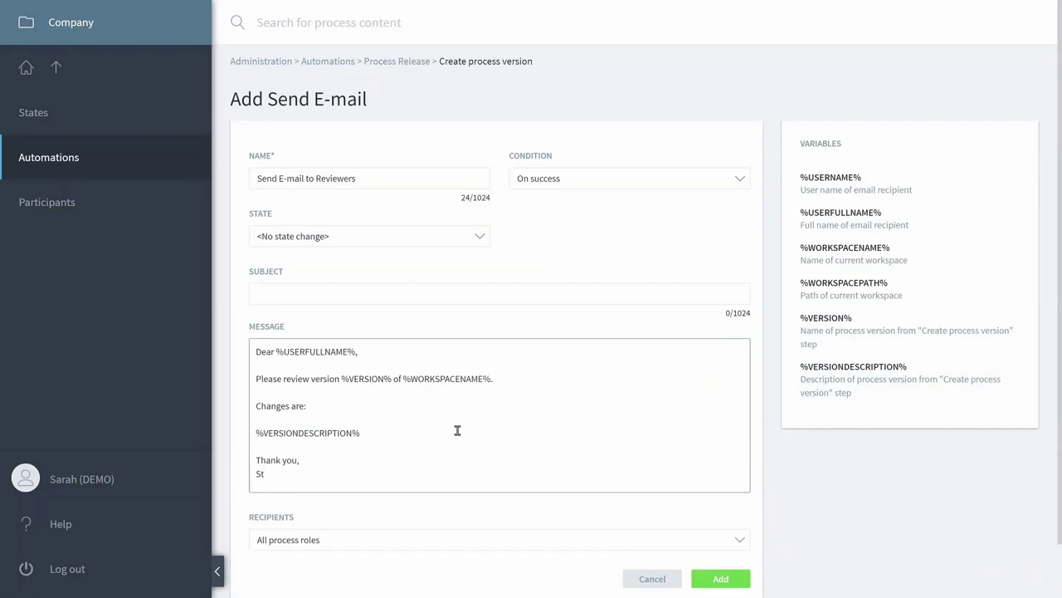
pyautogui.write('ages')
# Set the subject to 'Process Review requested: %VERSION% of %WORKSPACENAME%'.
pyautogui.moveTo(284, 385); pyautogui.dragTo(527, 391)
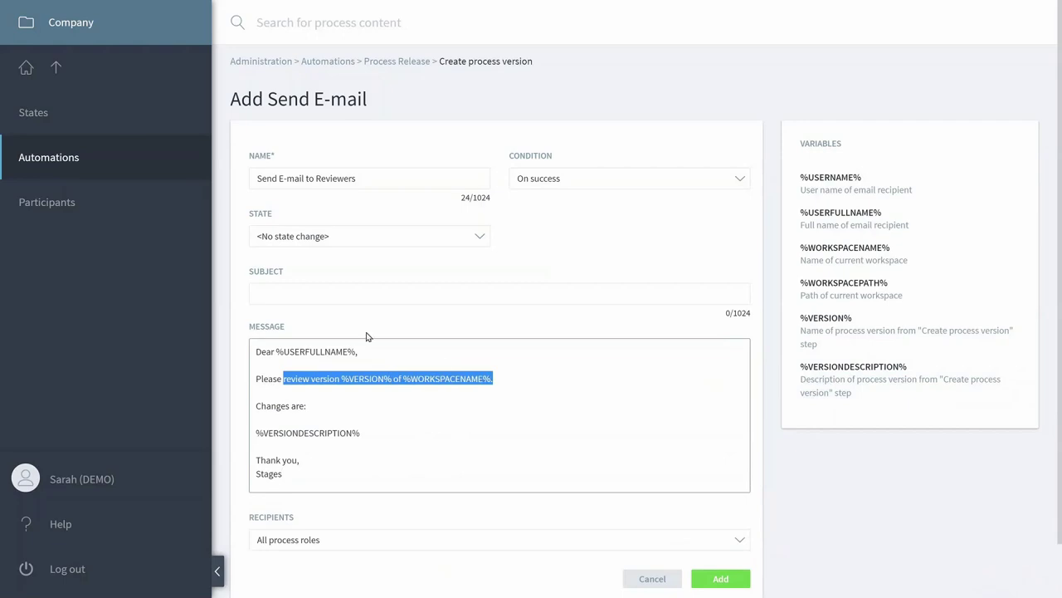
pyautogui.click(324, 301)
pyautogui.hotkey('ctrl', 'v')
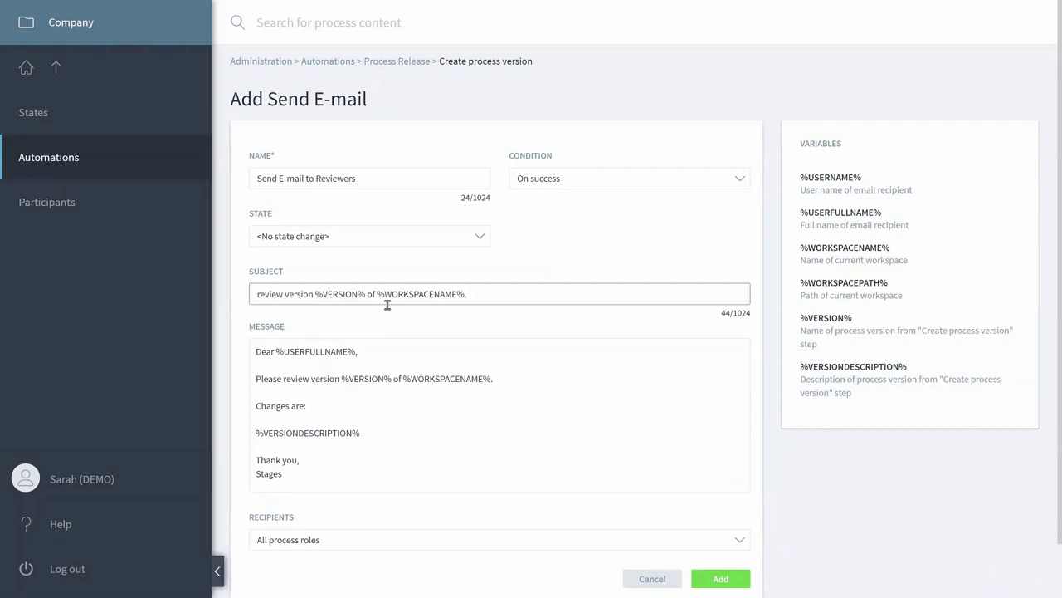
pyautogui.click(320, 300)
pyautogui.moveTo(322, 302); pyautogui.dragTo(259, 305)
pyautogui.write('Process')
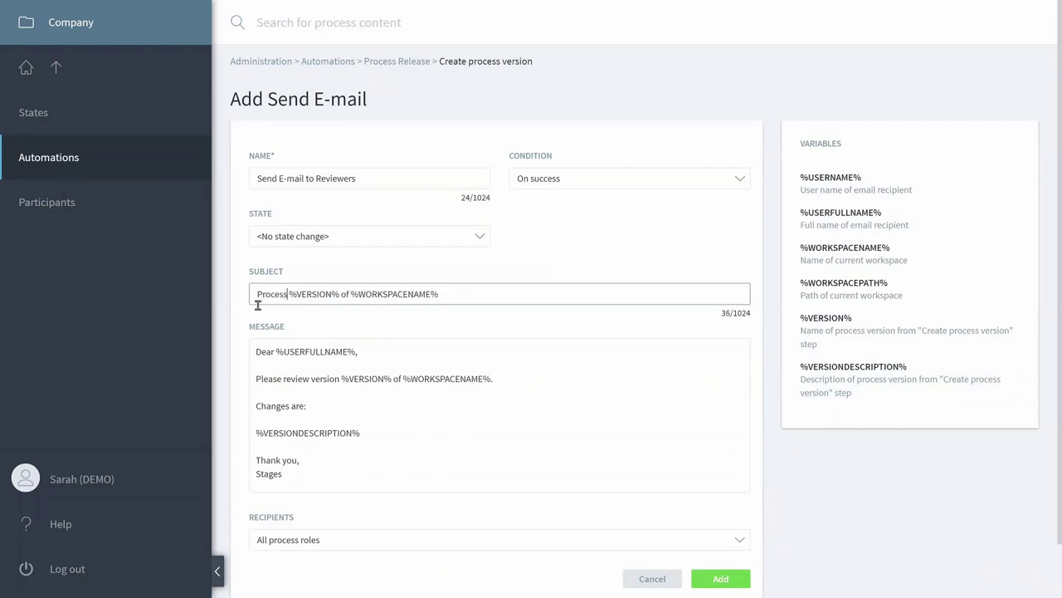
pyautogui.write(' Review req')
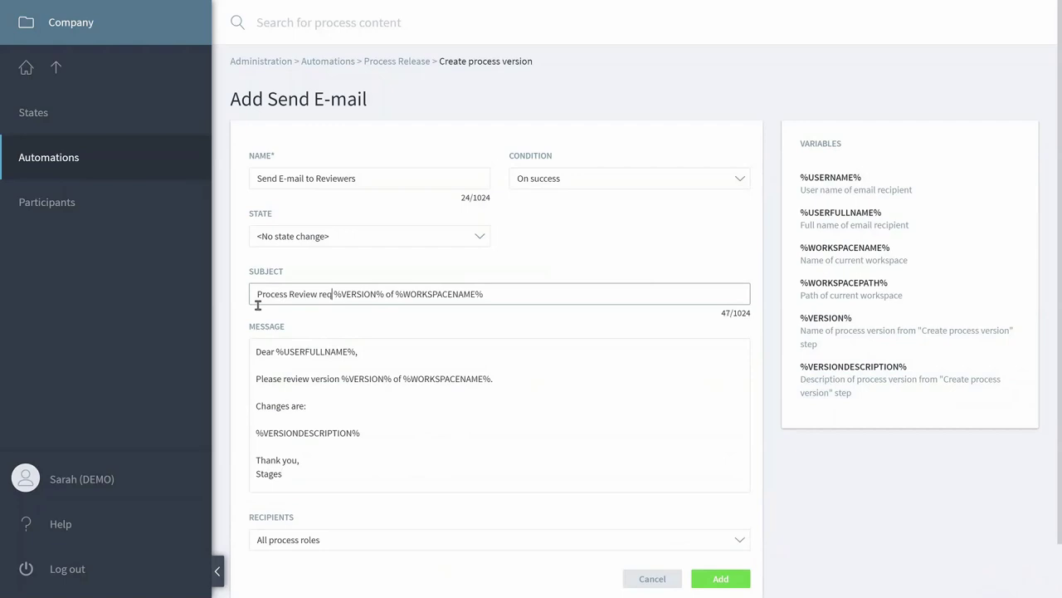
pyautogui.write('uested')
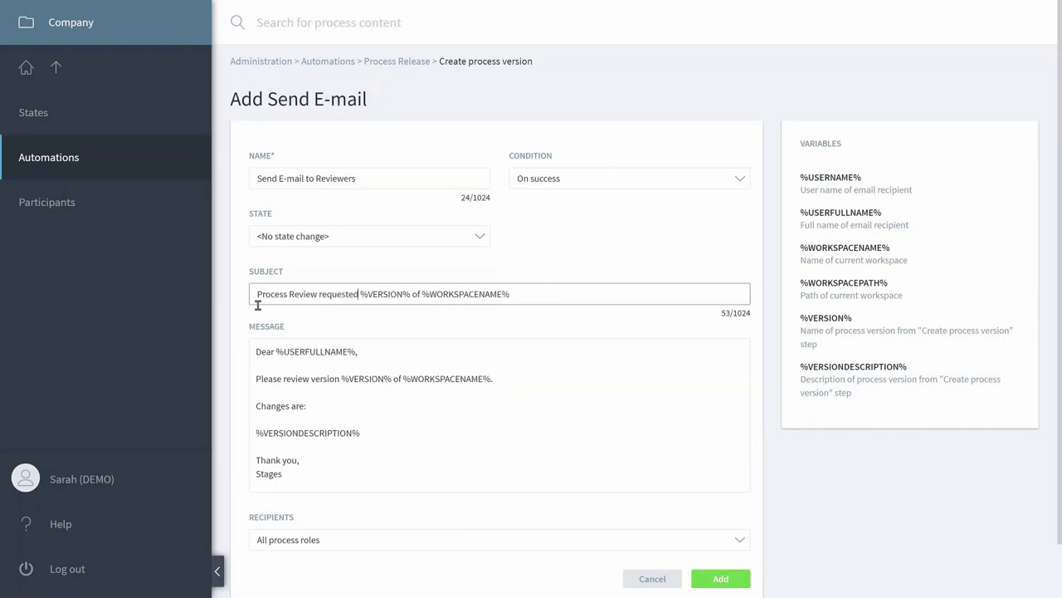
pyautogui.write(':')
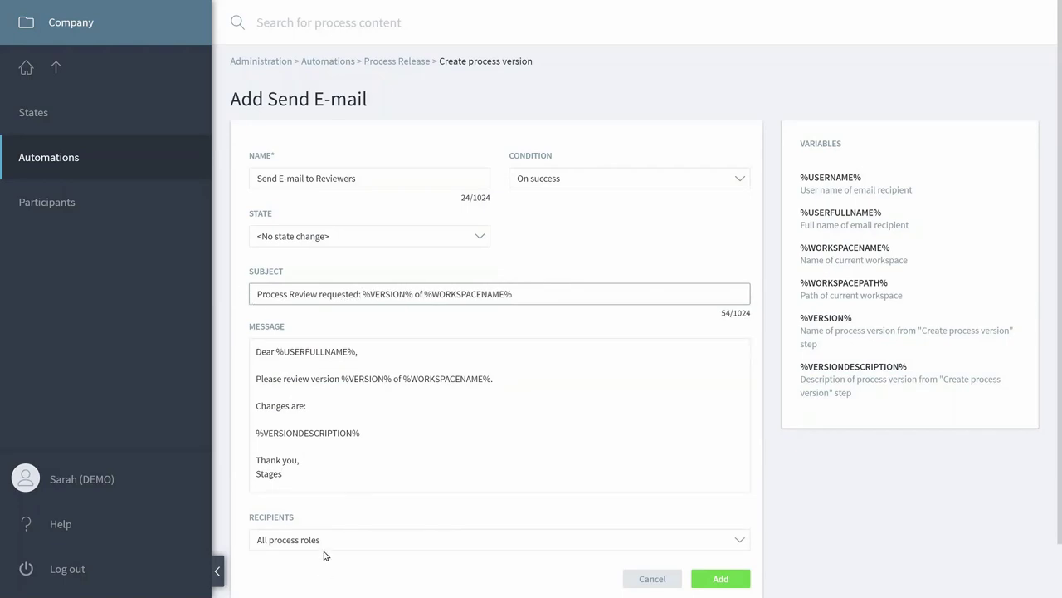
# Send the e-mail to Process Reviewer and add the step.
pyautogui.click(325, 546)
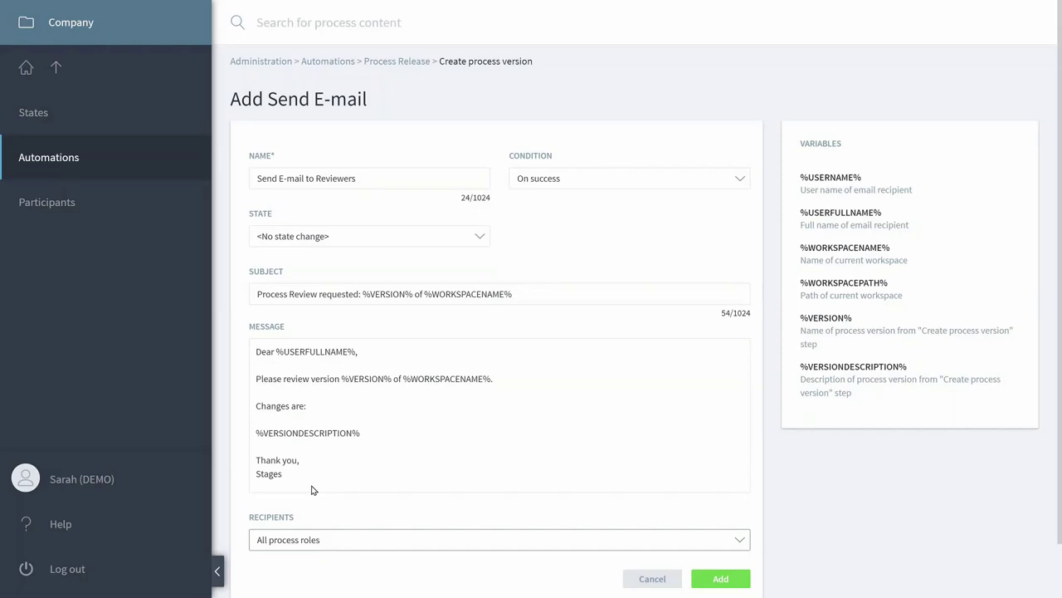
pyautogui.press('Down')
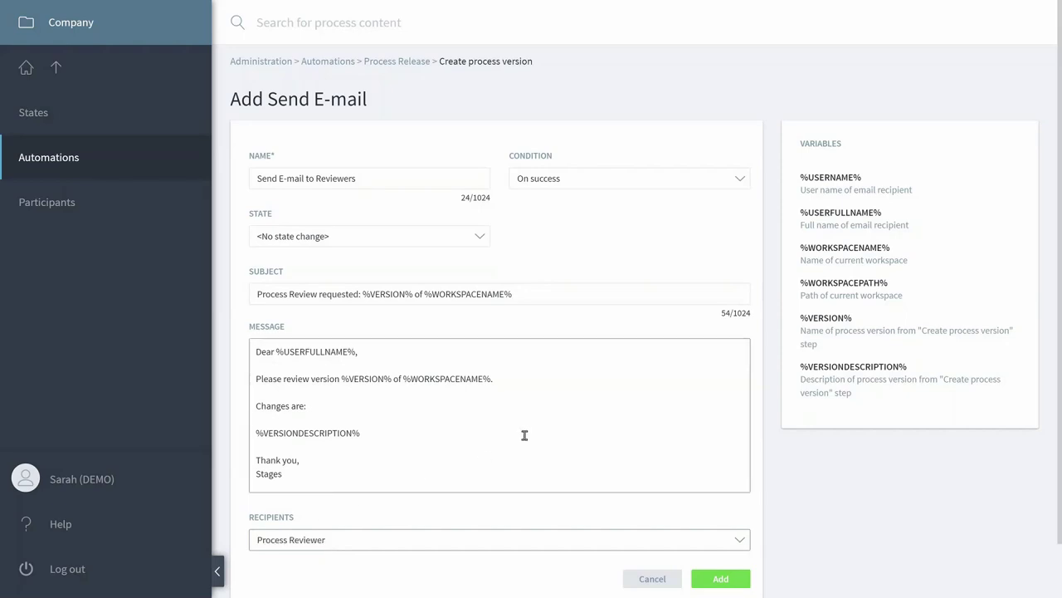
pyautogui.click(717, 575)
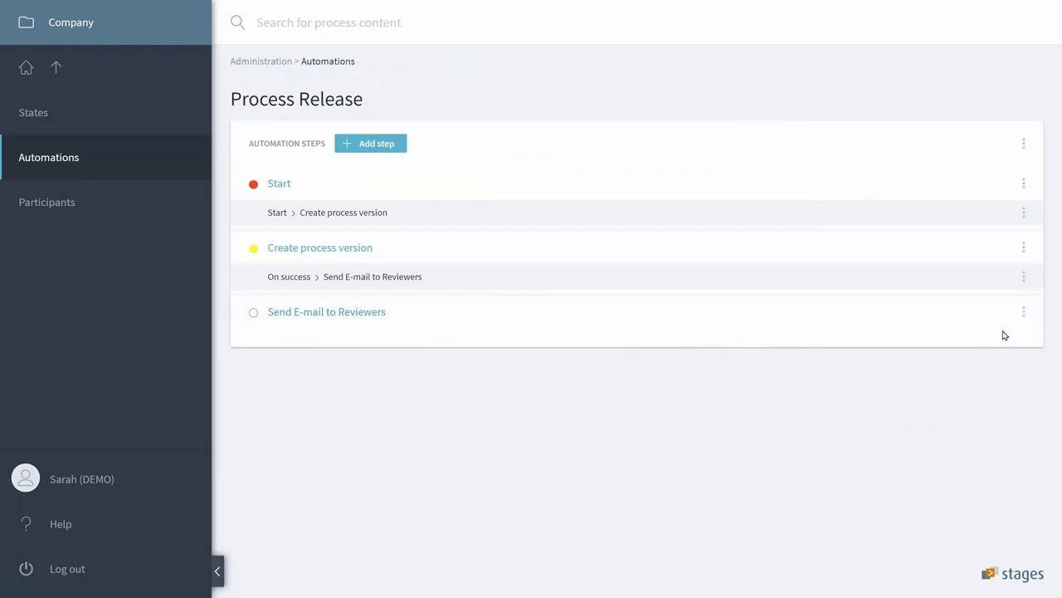
# Add a 'Process Review' manual step for Process Reviewer with comment required.
pyautogui.click(1027, 314)
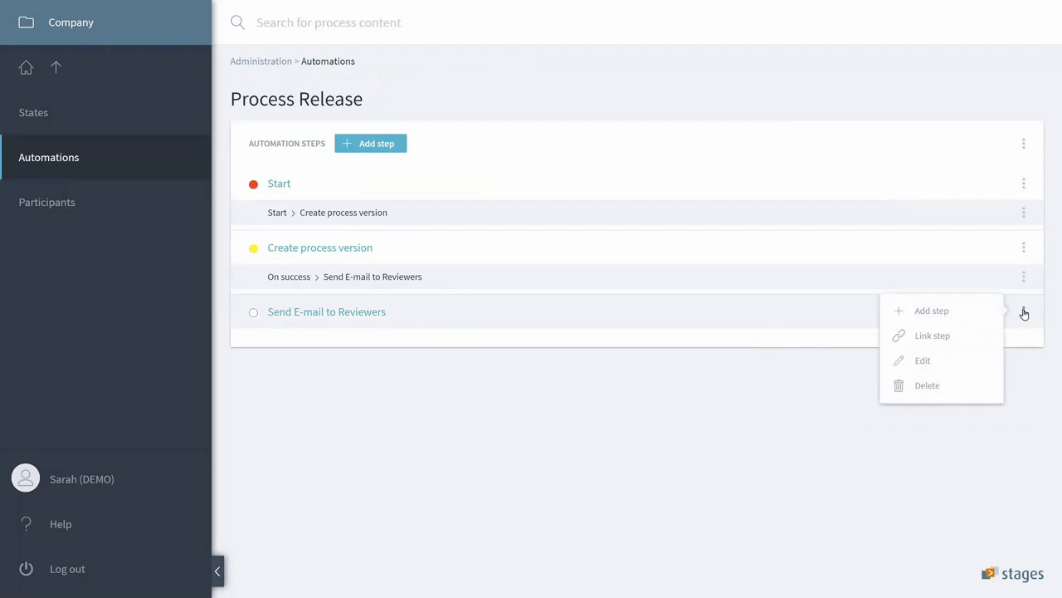
pyautogui.click(942, 311)
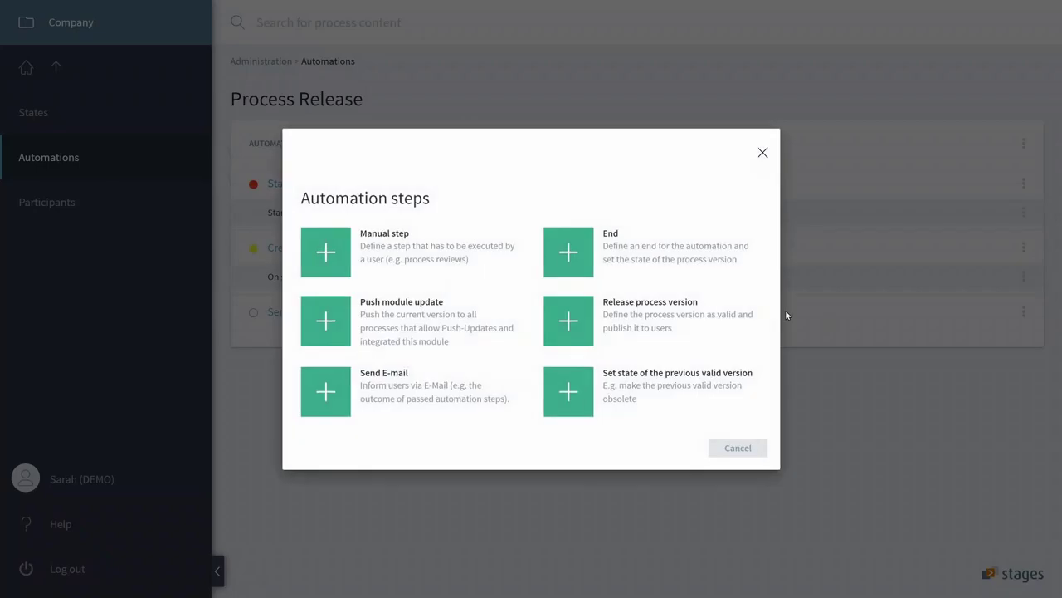
pyautogui.click(386, 248)
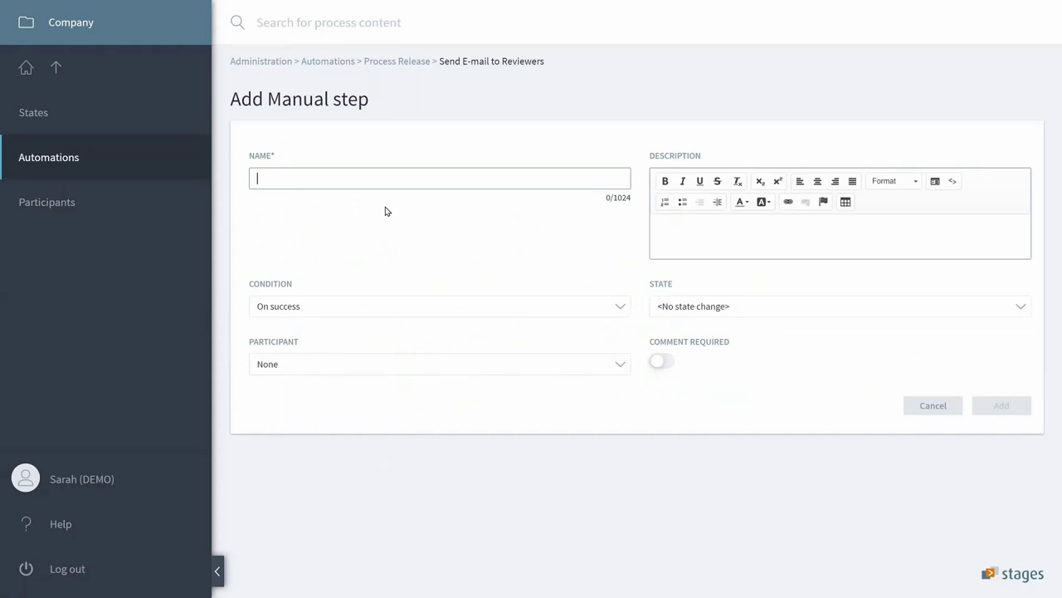
pyautogui.write('Process')
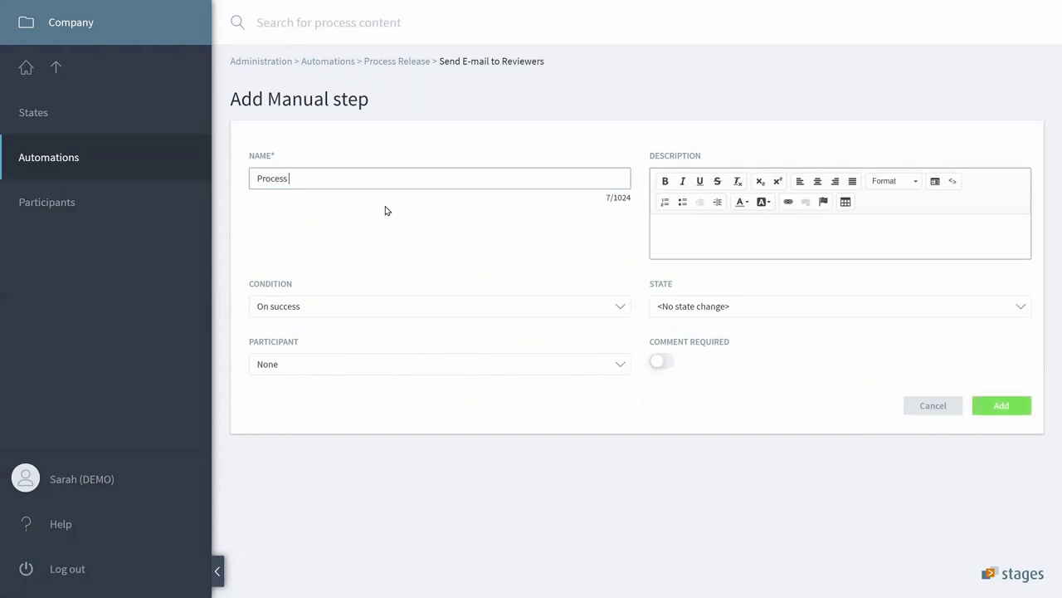
pyautogui.write(' Review')
pyautogui.click(424, 371)
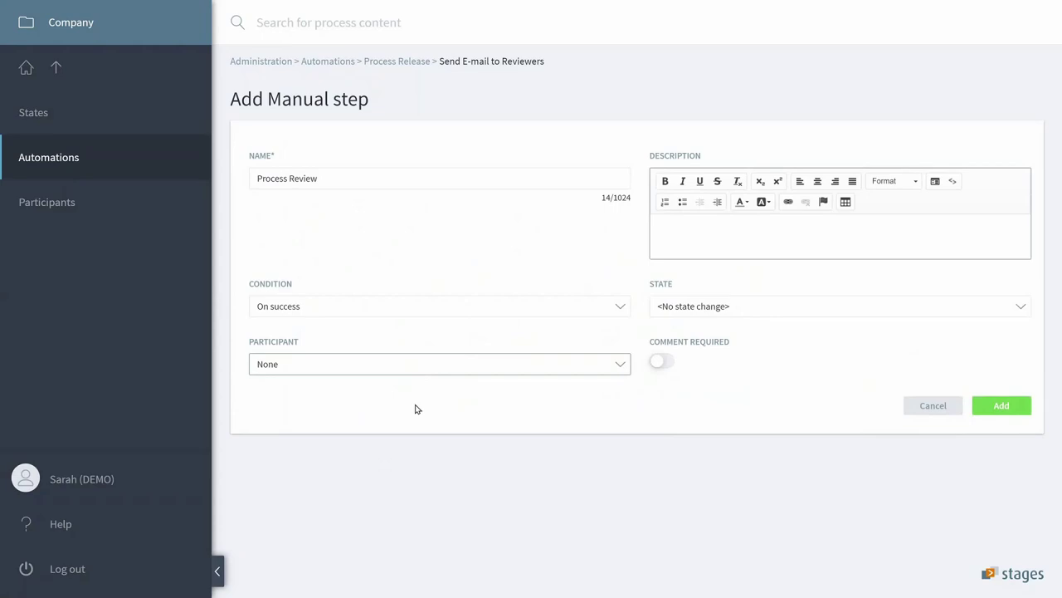
pyautogui.press('Down')
pyautogui.click(660, 368)
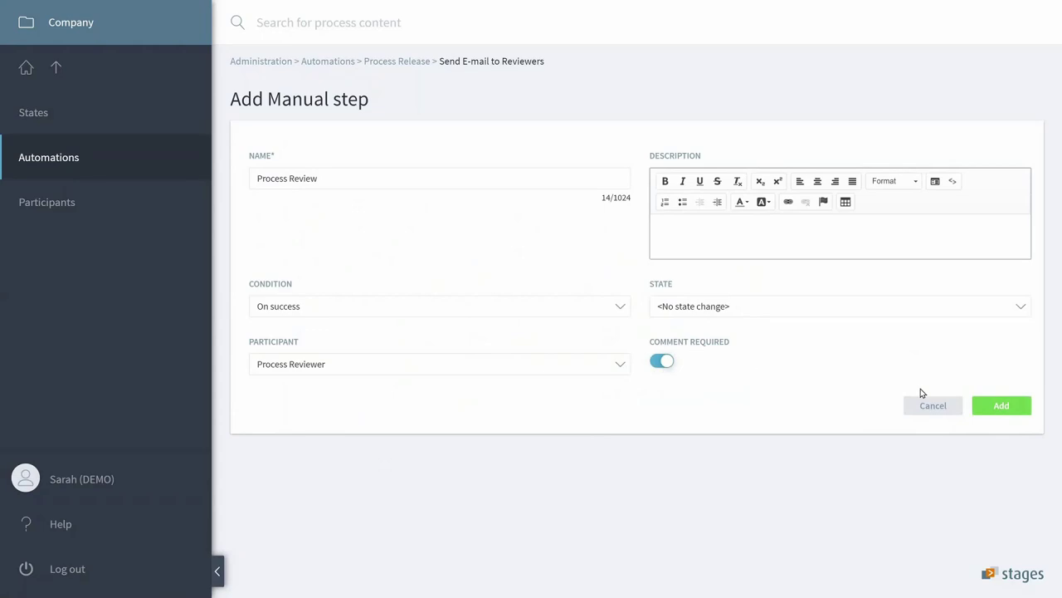
pyautogui.click(1003, 409)
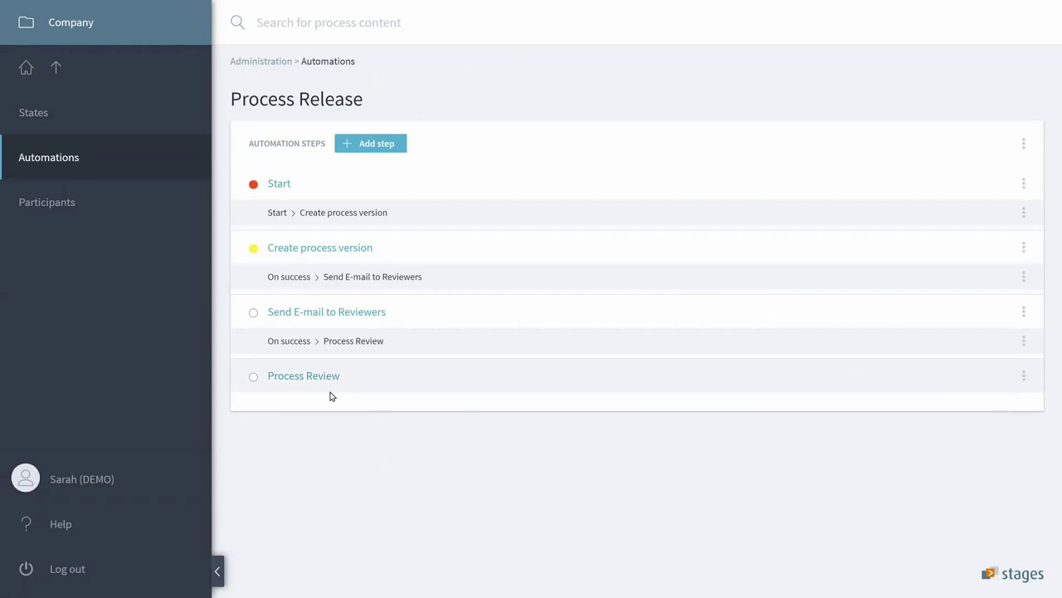
# Add a Release process version step after Process Review for the green result 'OK'.
pyautogui.click(1023, 375)
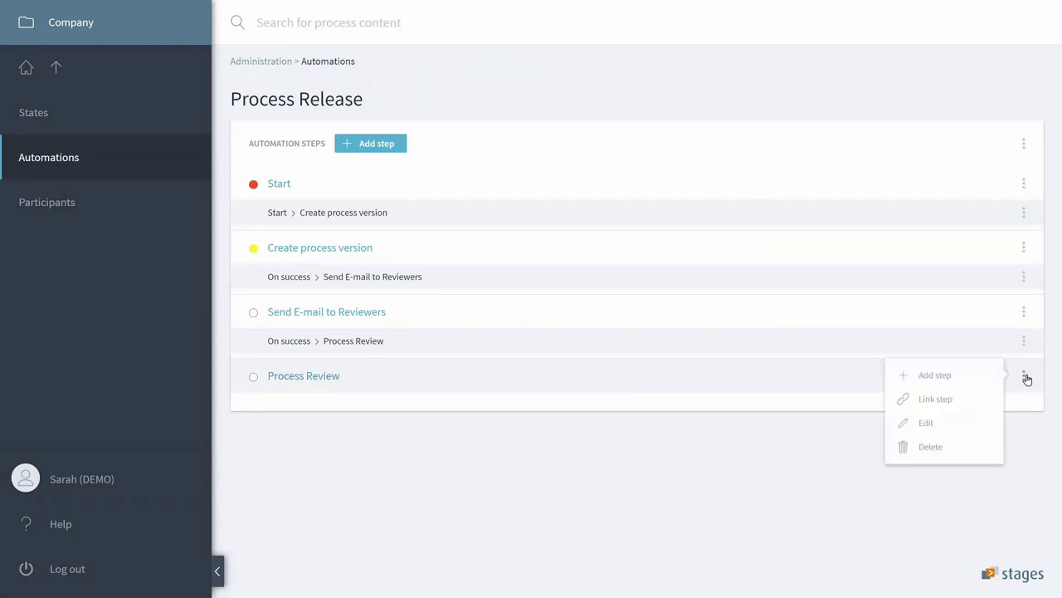
pyautogui.click(955, 378)
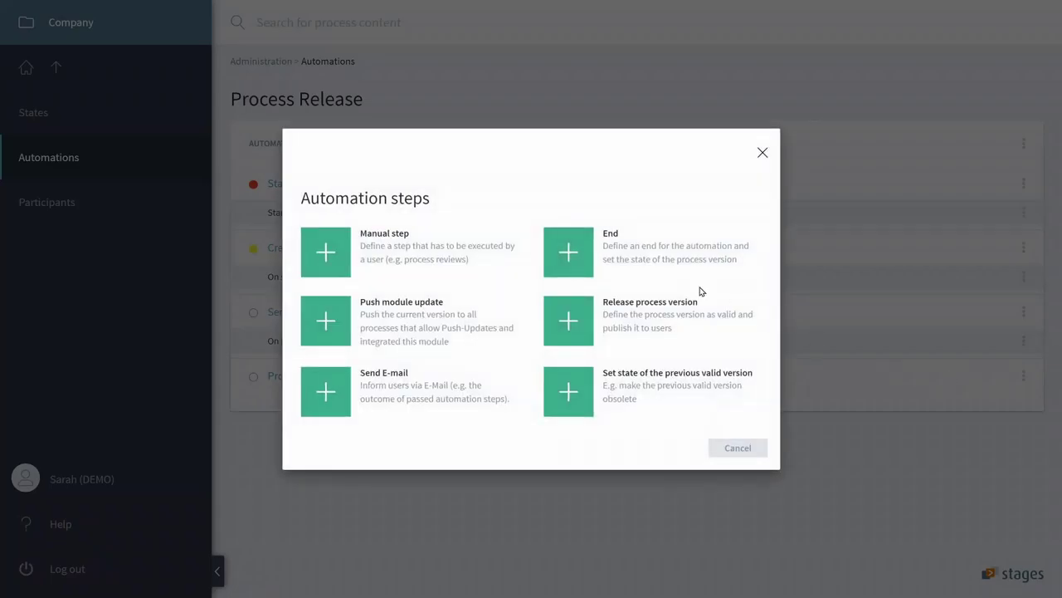
pyautogui.click(576, 326)
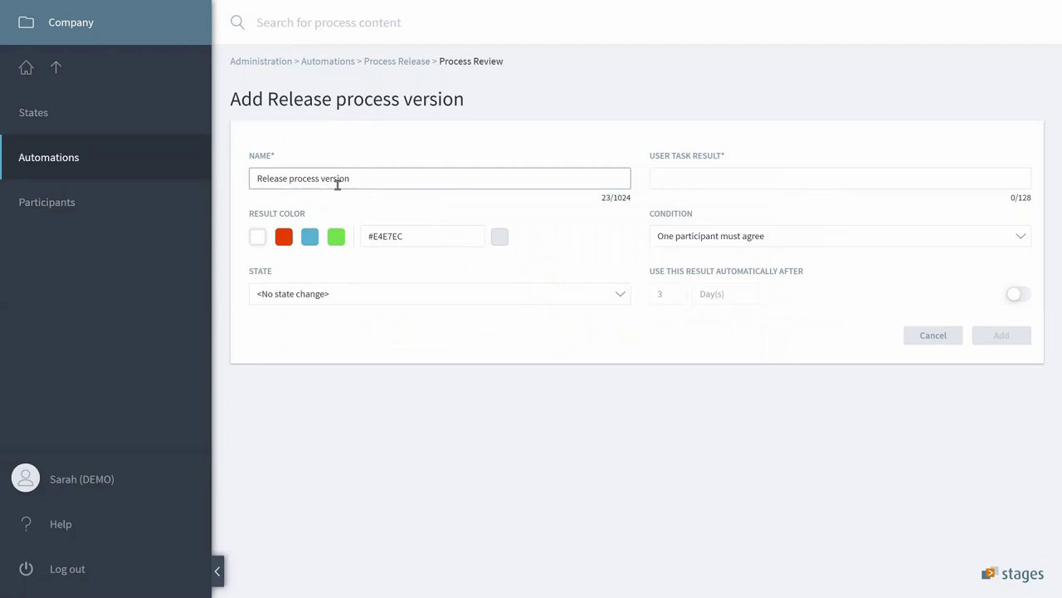
pyautogui.click(666, 188)
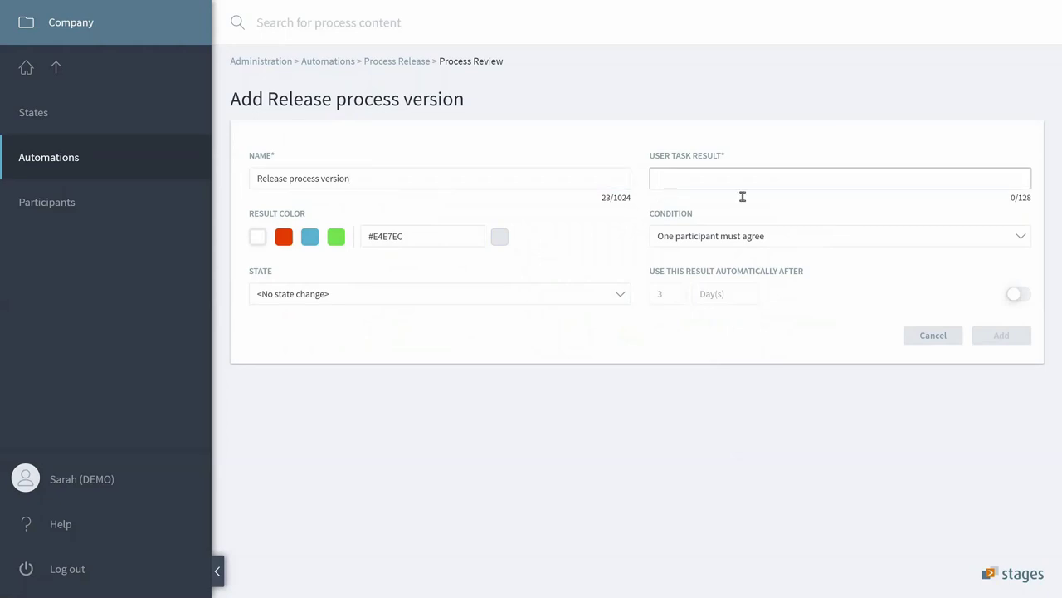
pyautogui.write('OK')
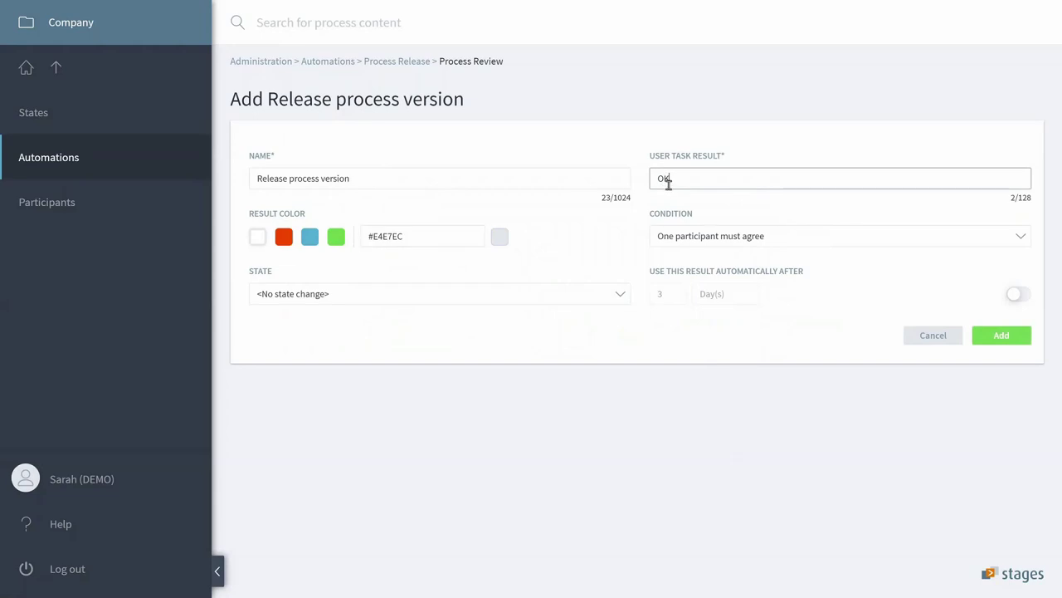
pyautogui.click(337, 237)
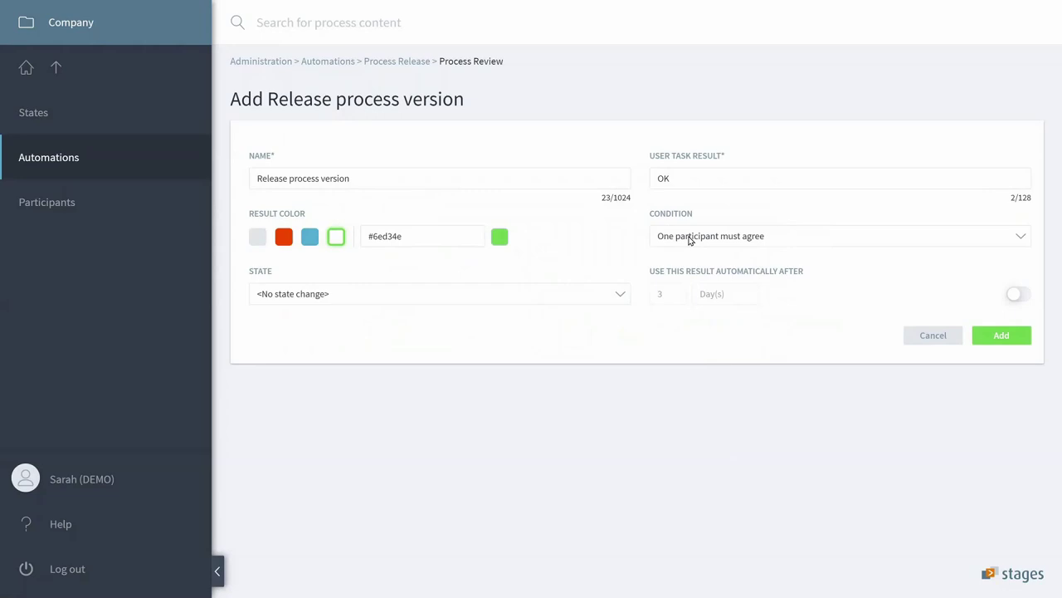
# Require all participants to agree, set state Released, auto-apply after 3 days, and save.
pyautogui.click(688, 239)
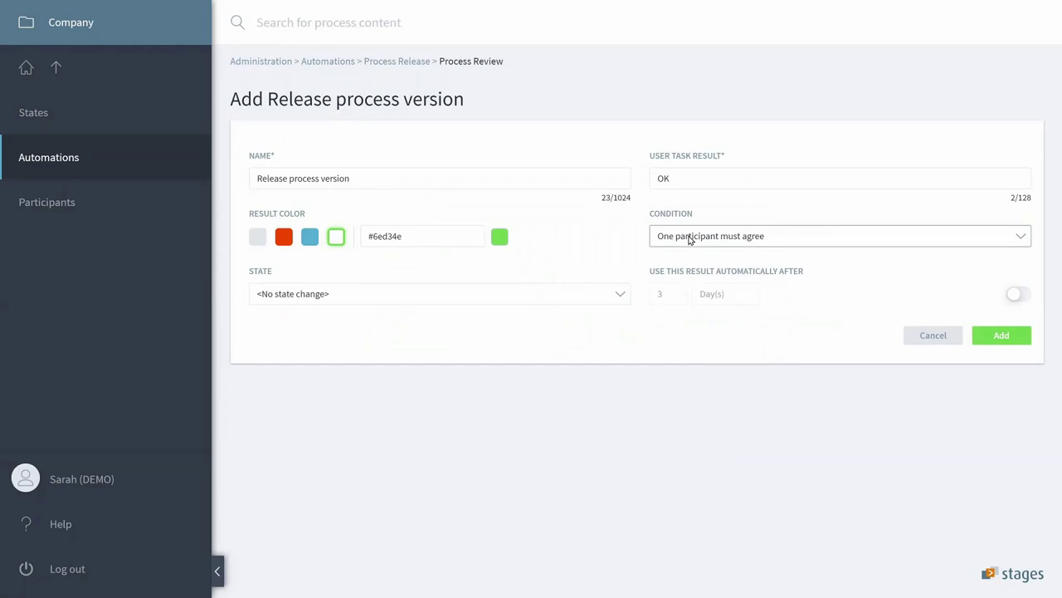
pyautogui.press('Down')
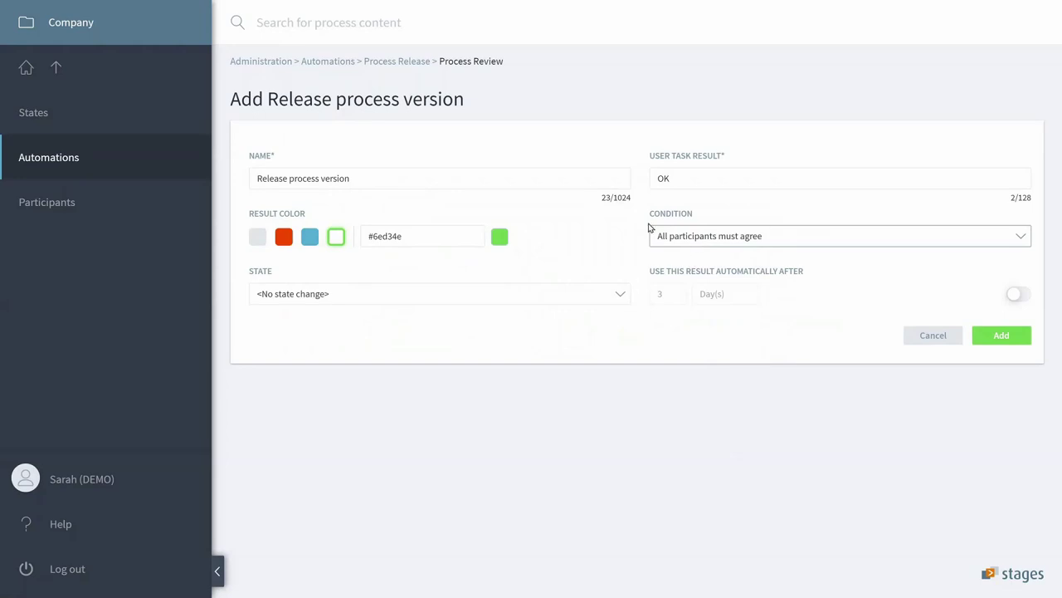
pyautogui.click(621, 302)
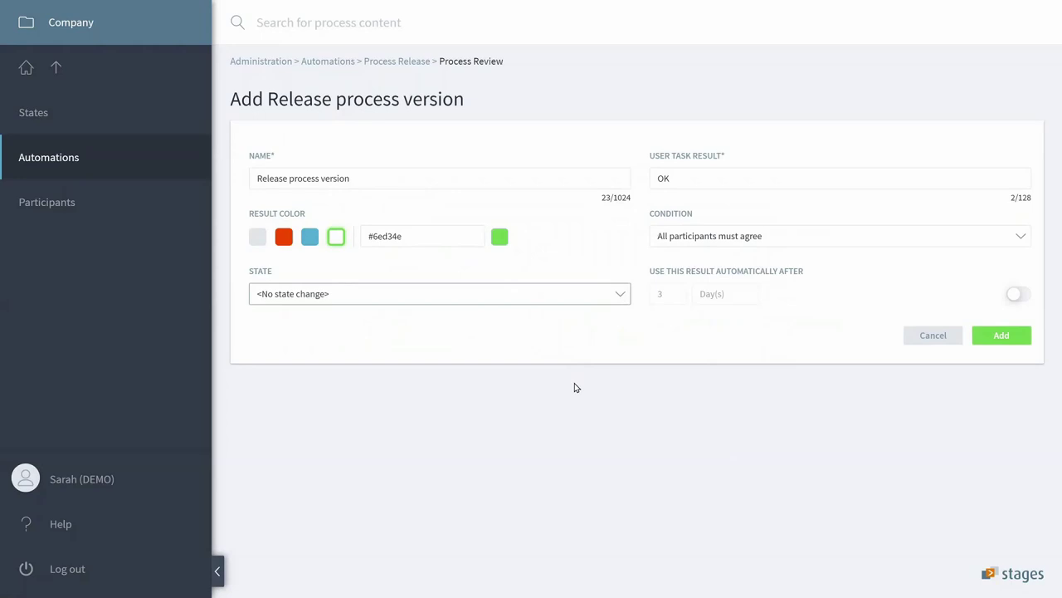
pyautogui.press('Down')
pyautogui.click(1015, 296)
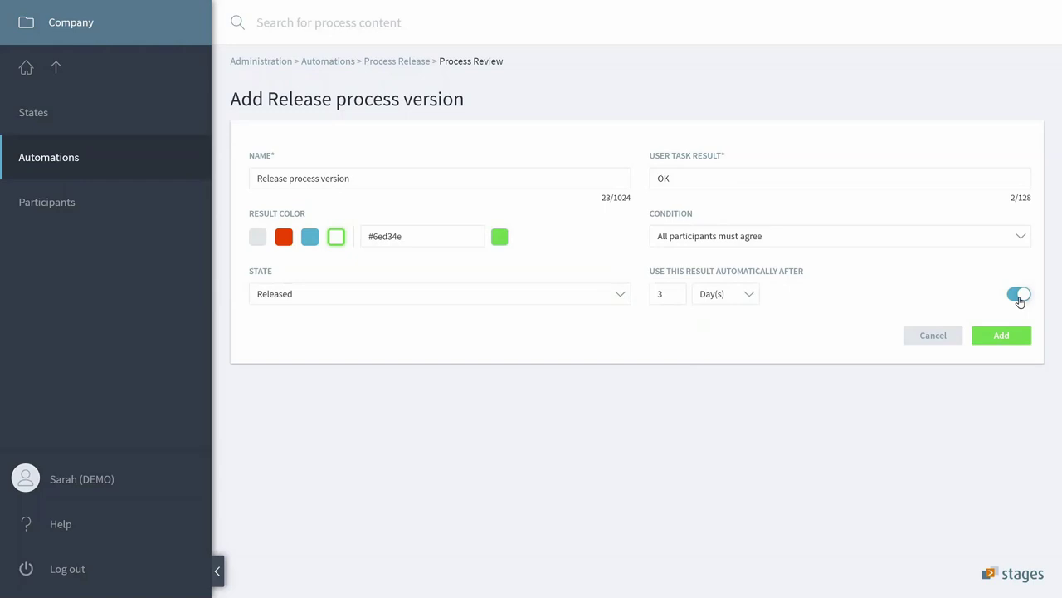
pyautogui.click(1017, 336)
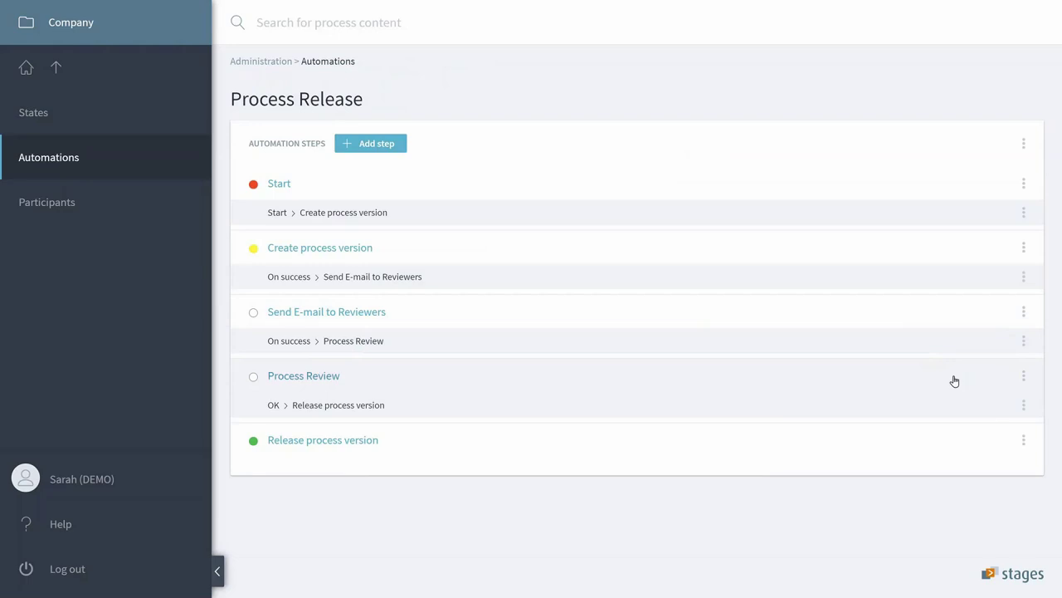
# Add an End step after Process Review named 'Review failed'.
pyautogui.click(1027, 377)
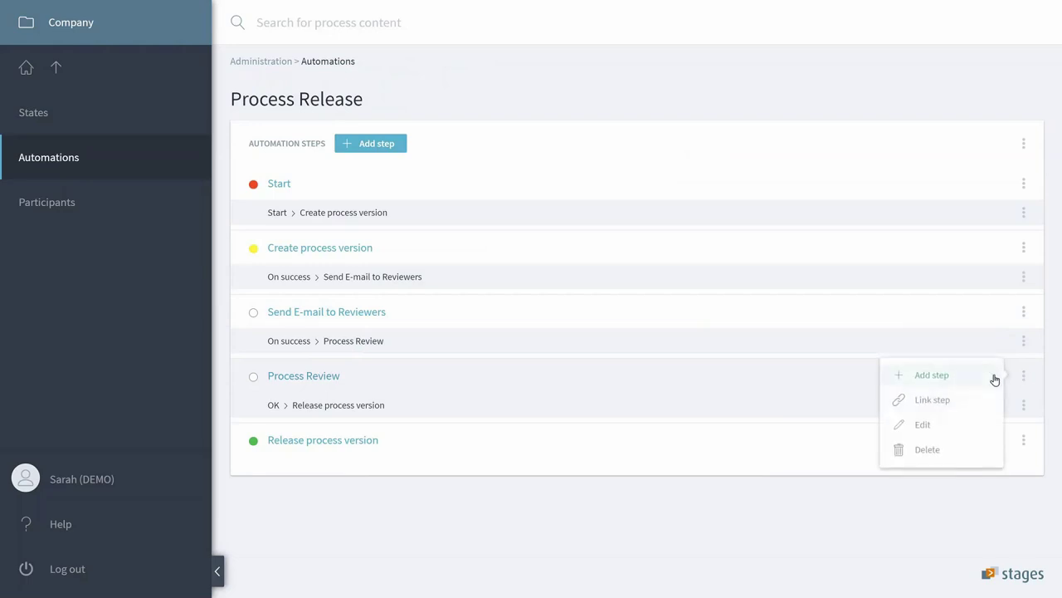
pyautogui.click(946, 380)
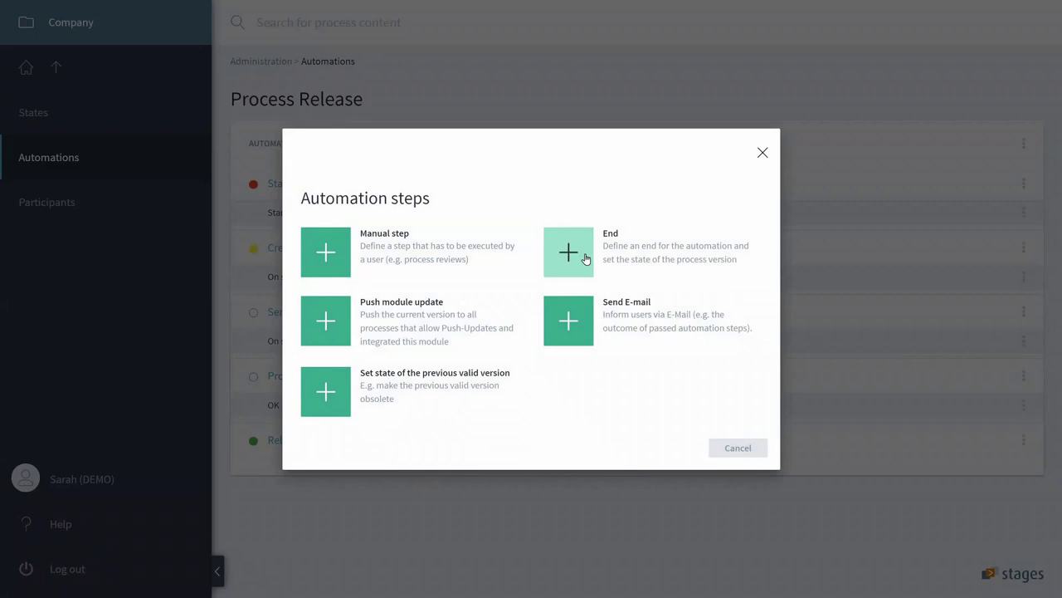
pyautogui.click(586, 261)
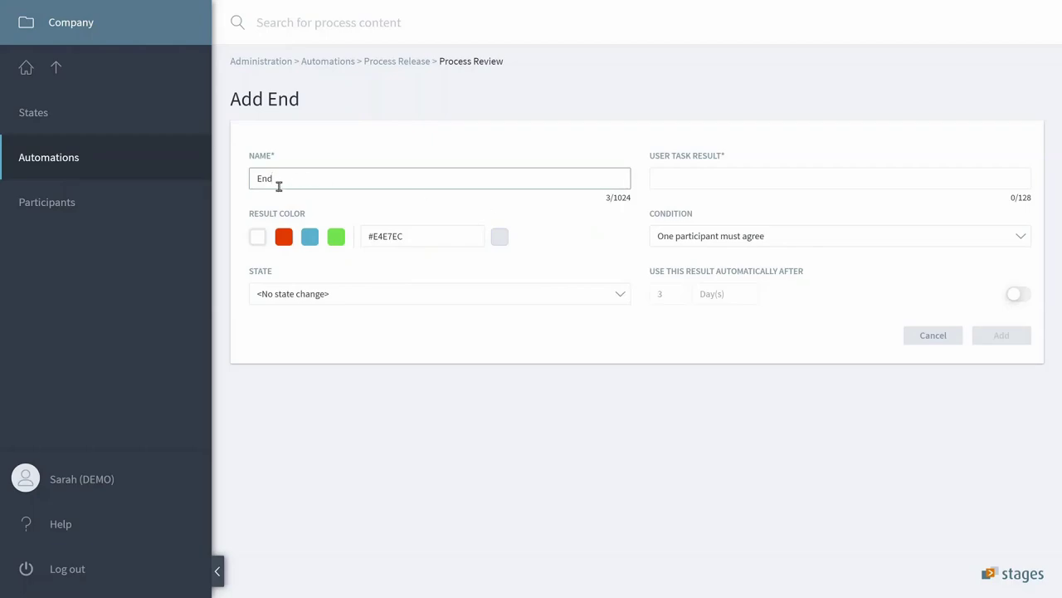
pyautogui.moveTo(277, 185); pyautogui.dragTo(258, 187)
pyautogui.write('Review failed')
# Give it the red result 'NOT OK' with end state Invalid, and save it.
pyautogui.click(681, 184)
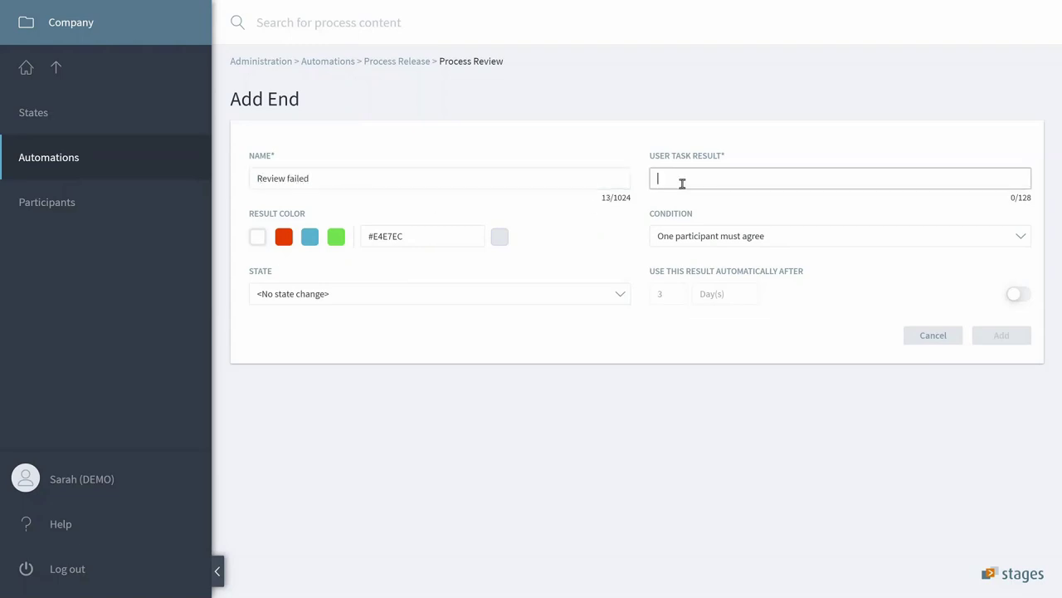
pyautogui.write('NOT')
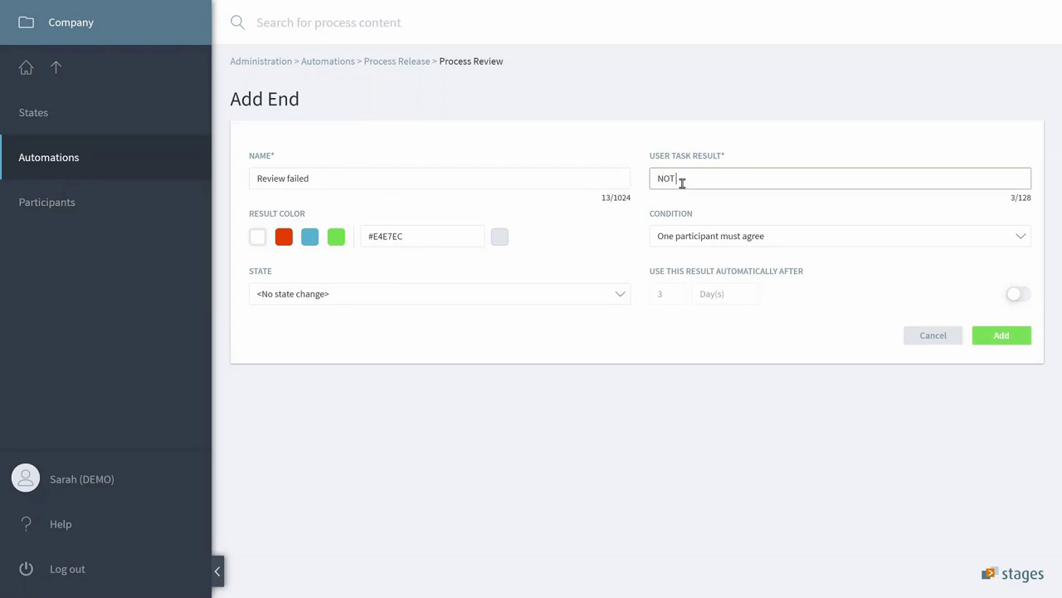
pyautogui.write(' OK')
pyautogui.click(284, 239)
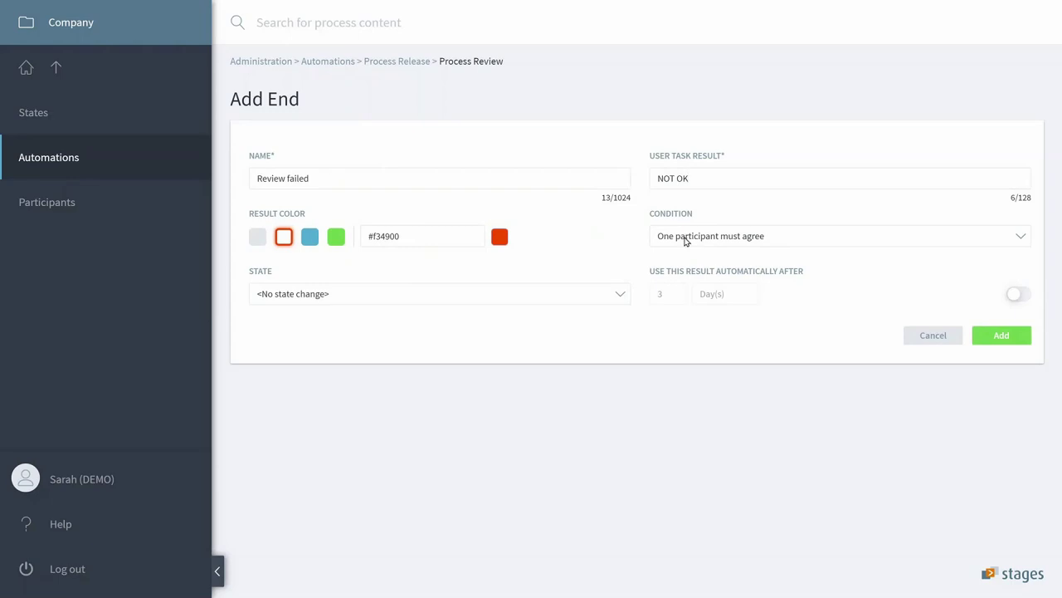
pyautogui.click(569, 295)
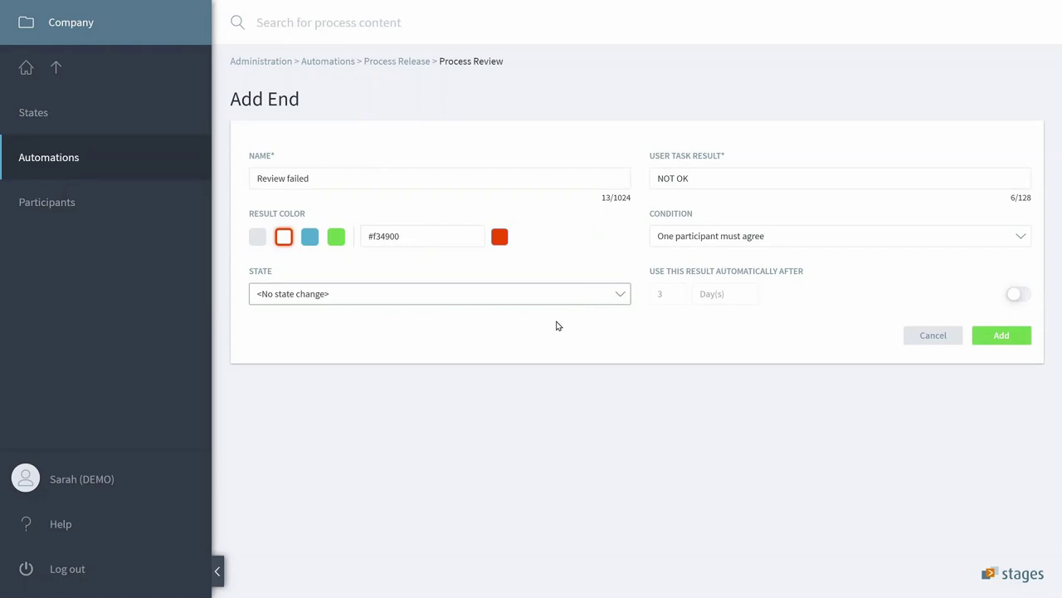
pyautogui.click(419, 340)
pyautogui.click(1001, 337)
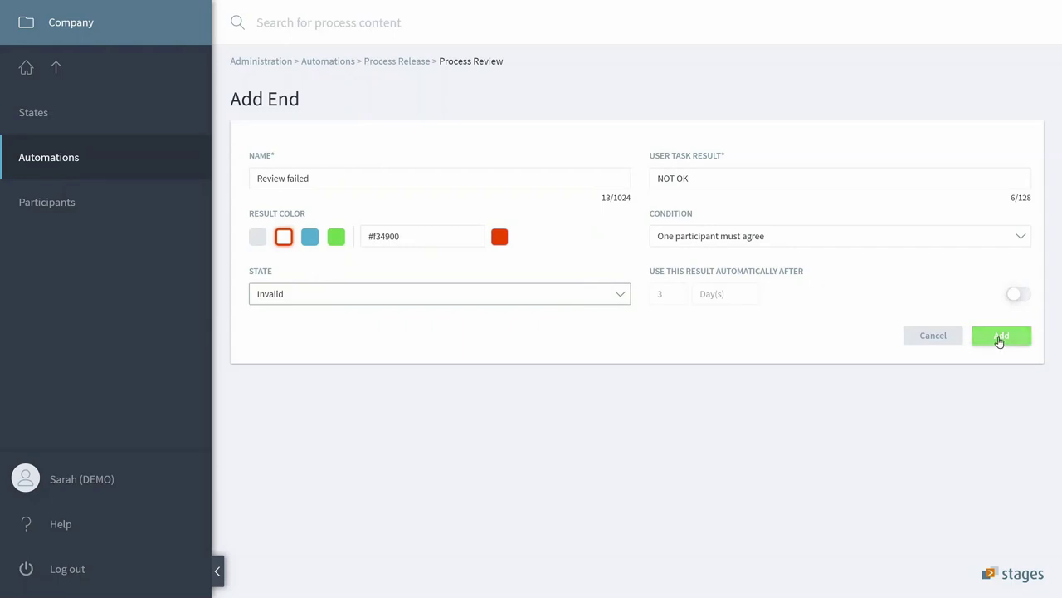
pyautogui.click(1019, 336)
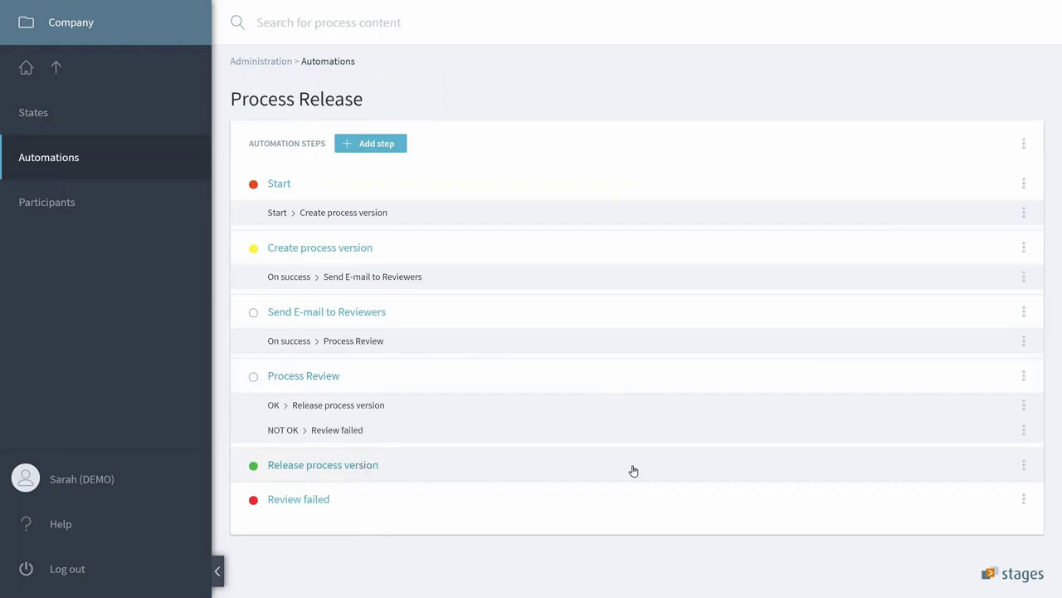
# Add a 'Set state of the previous valid version' step after Release process version, setting Obsolete.
pyautogui.click(1025, 464)
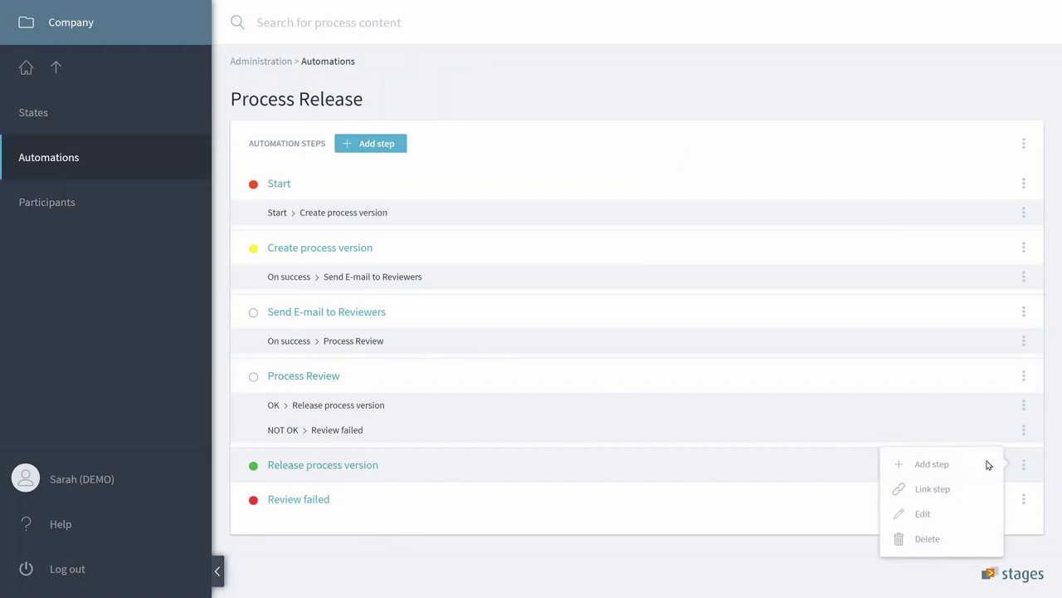
pyautogui.click(947, 469)
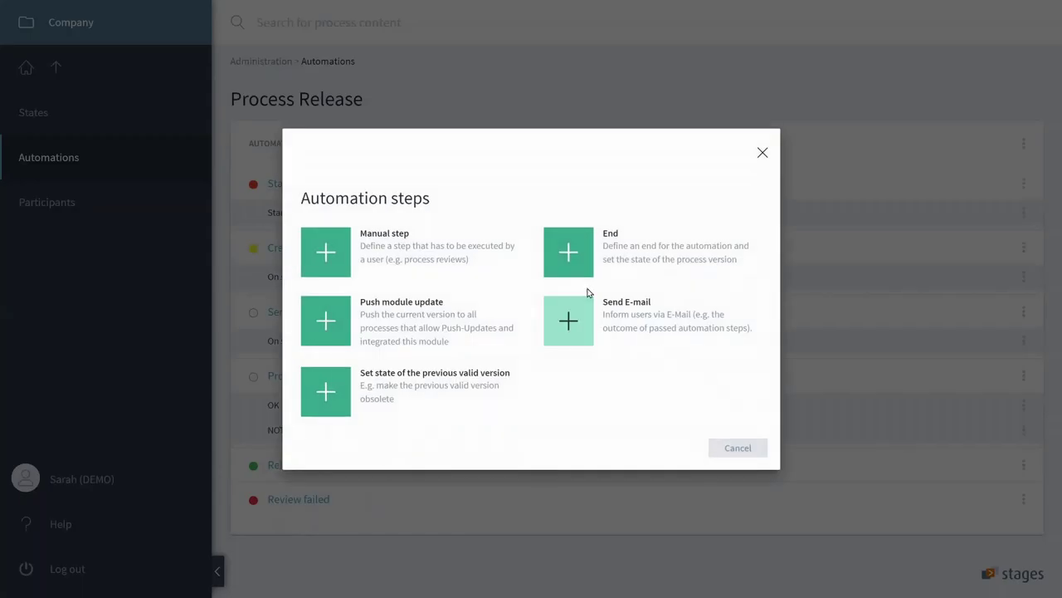
pyautogui.click(454, 380)
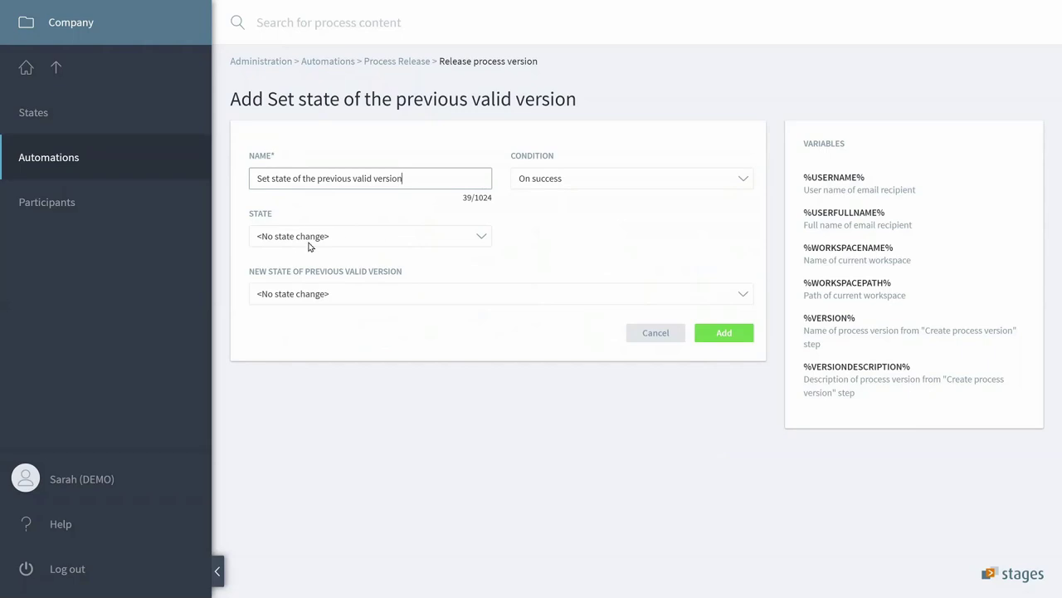
pyautogui.click(321, 296)
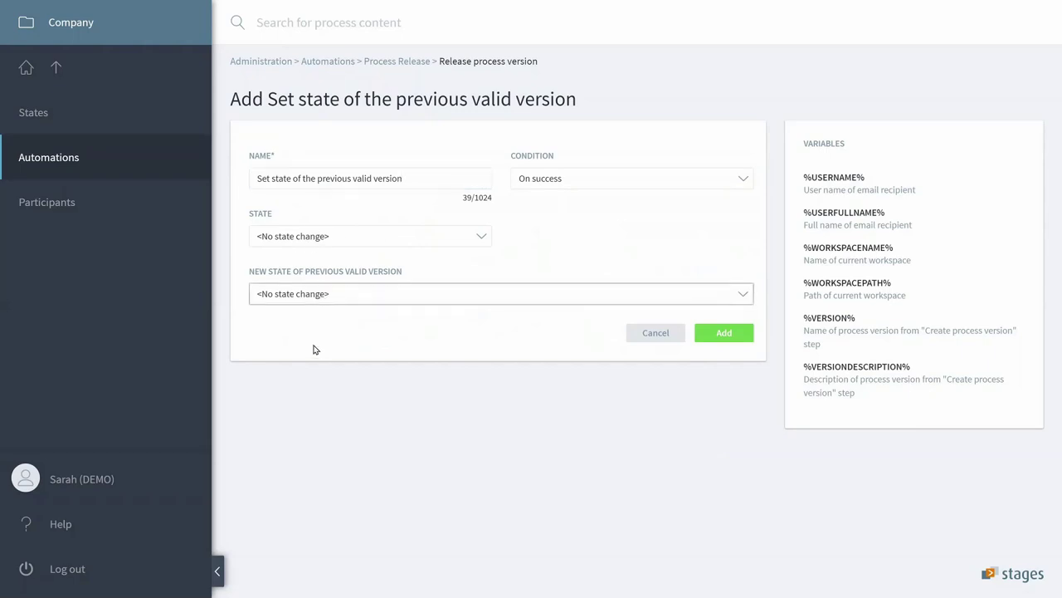
pyautogui.click(316, 352)
pyautogui.click(719, 340)
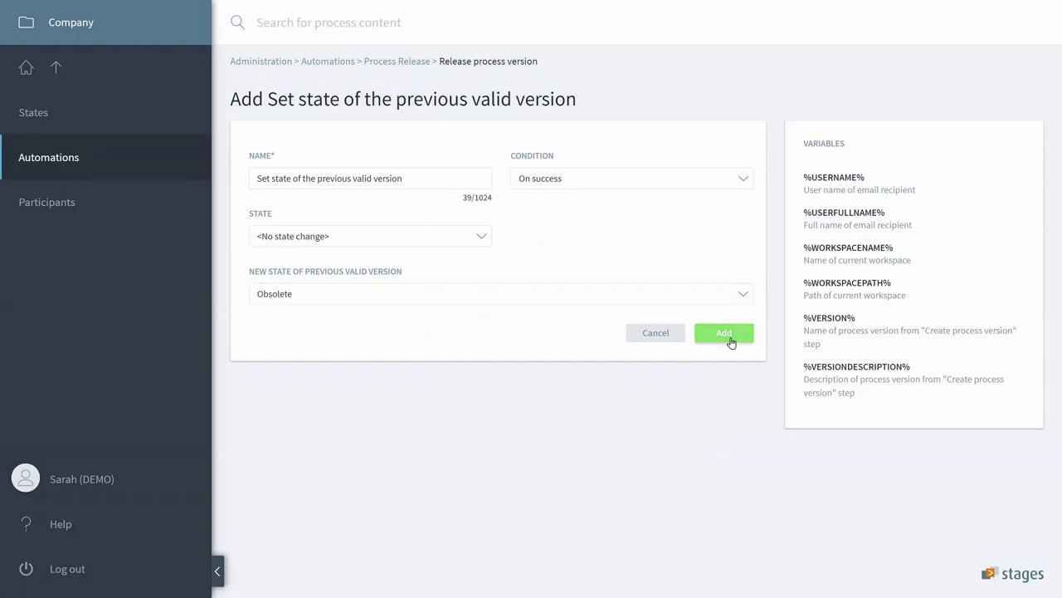
pyautogui.scroll(-1, 769, 407)
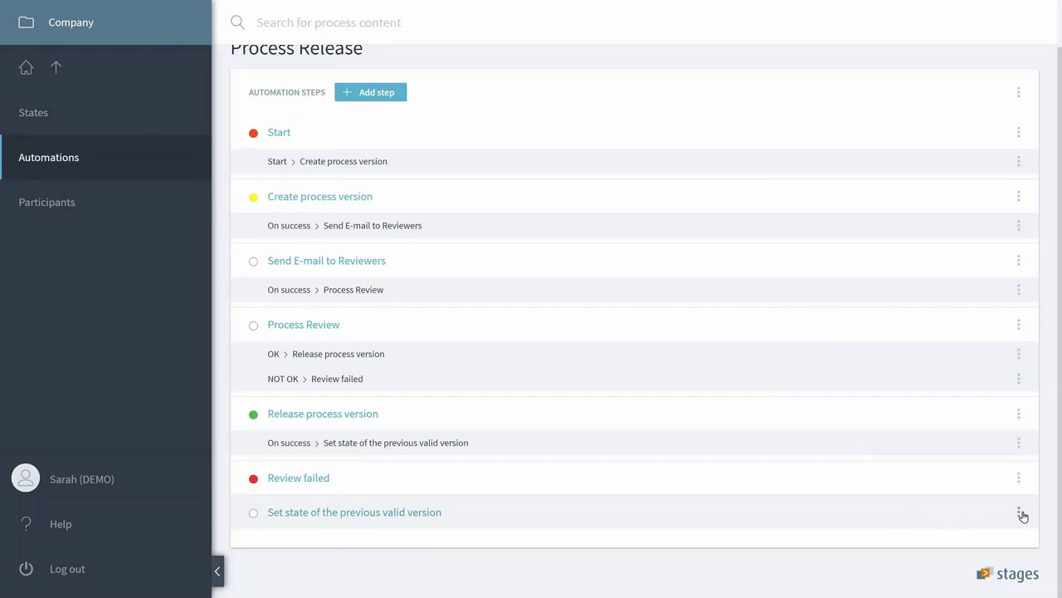
pyautogui.click(1022, 515)
# Add a Send E-mail step with a subject and message, running on success after 'Set state of the previous valid version'.
pyautogui.click(951, 518)
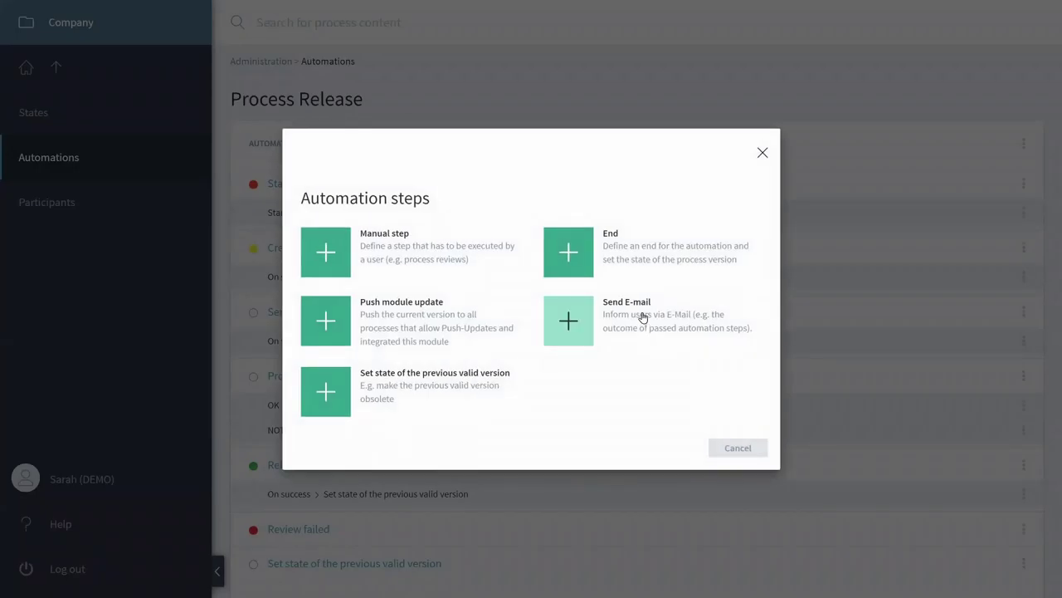
pyautogui.click(578, 327)
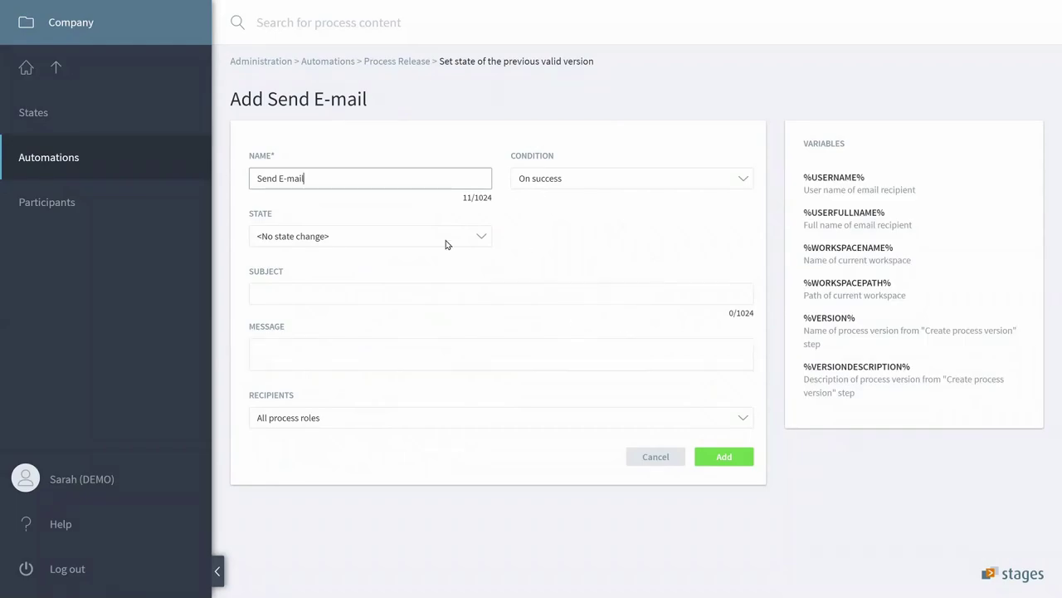
pyautogui.click(328, 295)
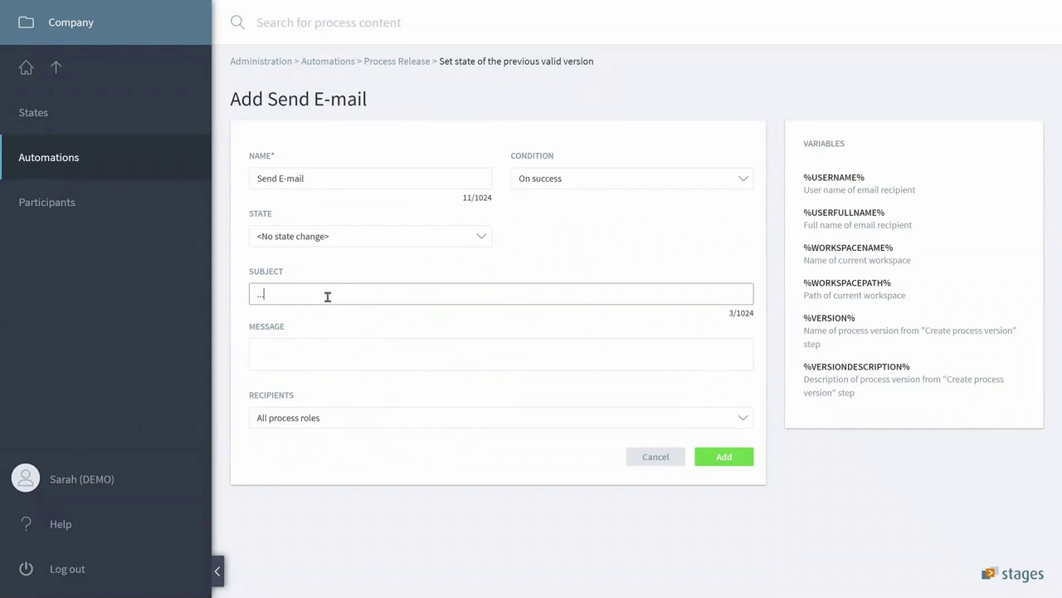
pyautogui.click(304, 357)
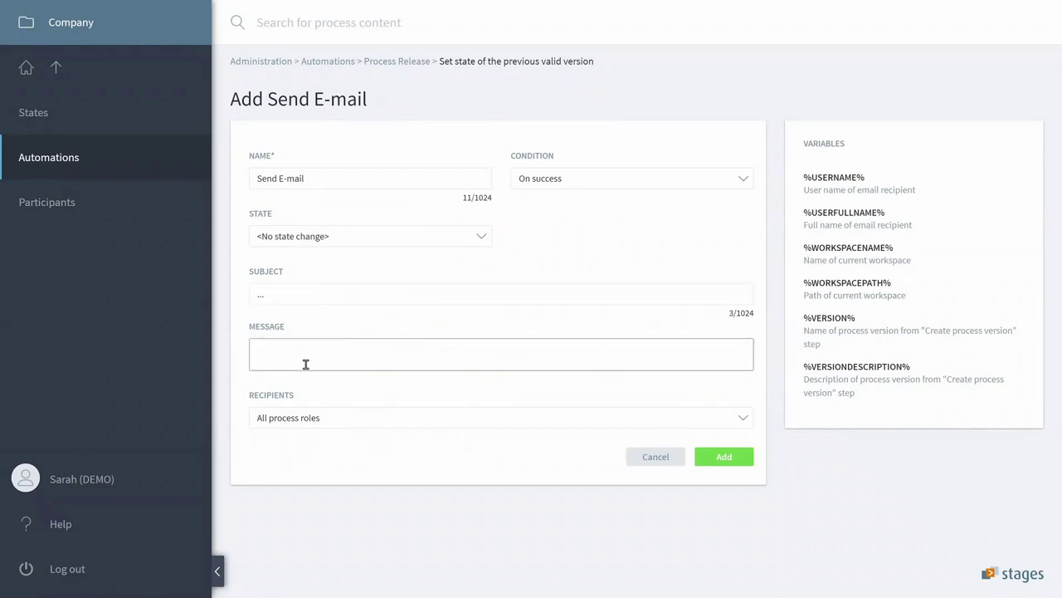
pyautogui.write('...')
pyautogui.click(723, 457)
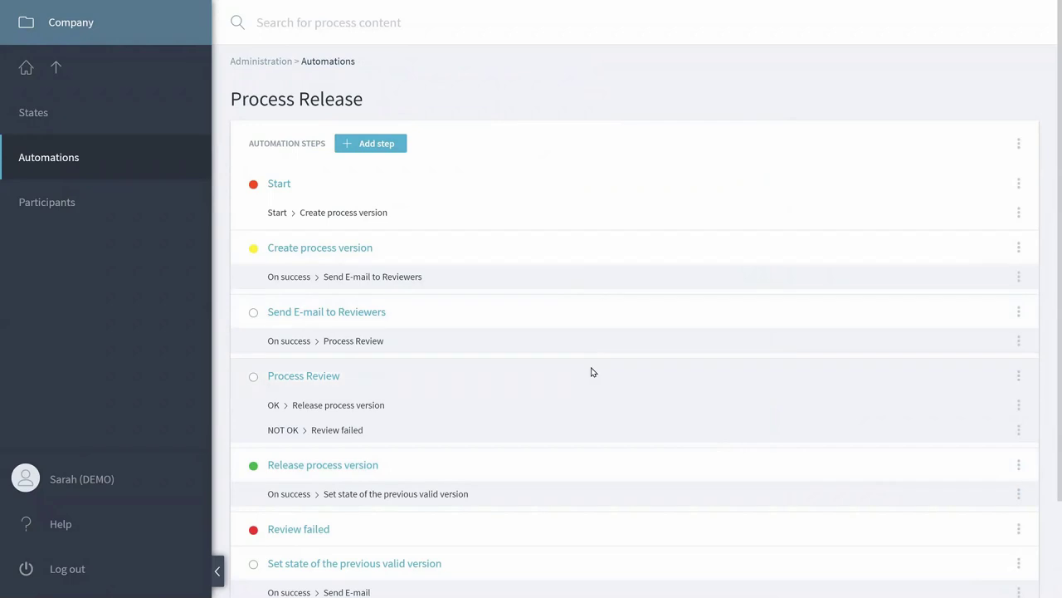
# Log out and sign back in as another user with their username and password.
pyautogui.scroll(-3, 592, 378)
pyautogui.scroll(3, 594, 390)
pyautogui.click(77, 572)
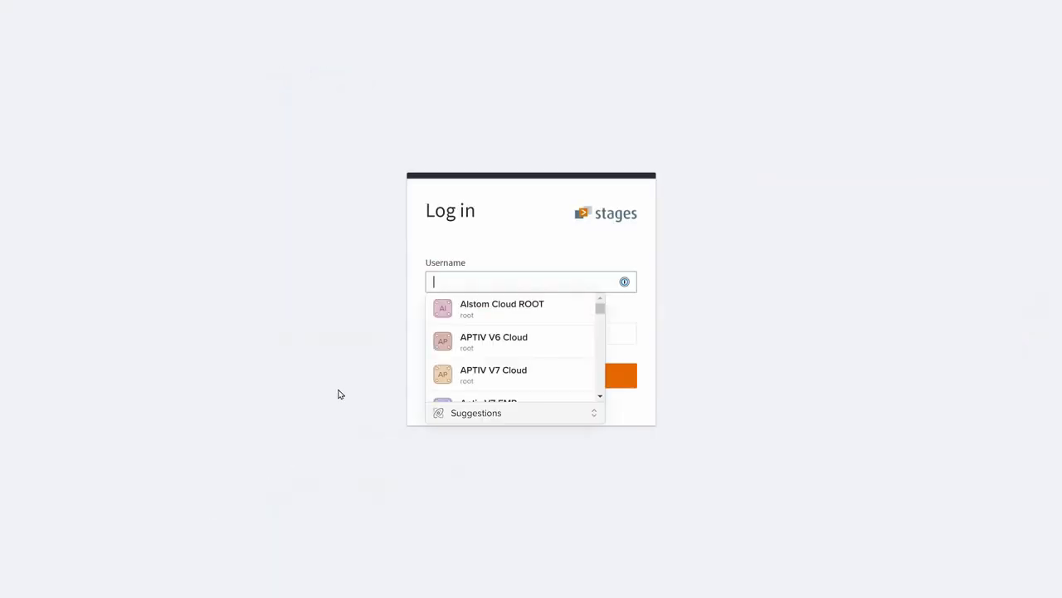
pyautogui.write('michael')
pyautogui.press('Tab')
pyautogui.write('••••')
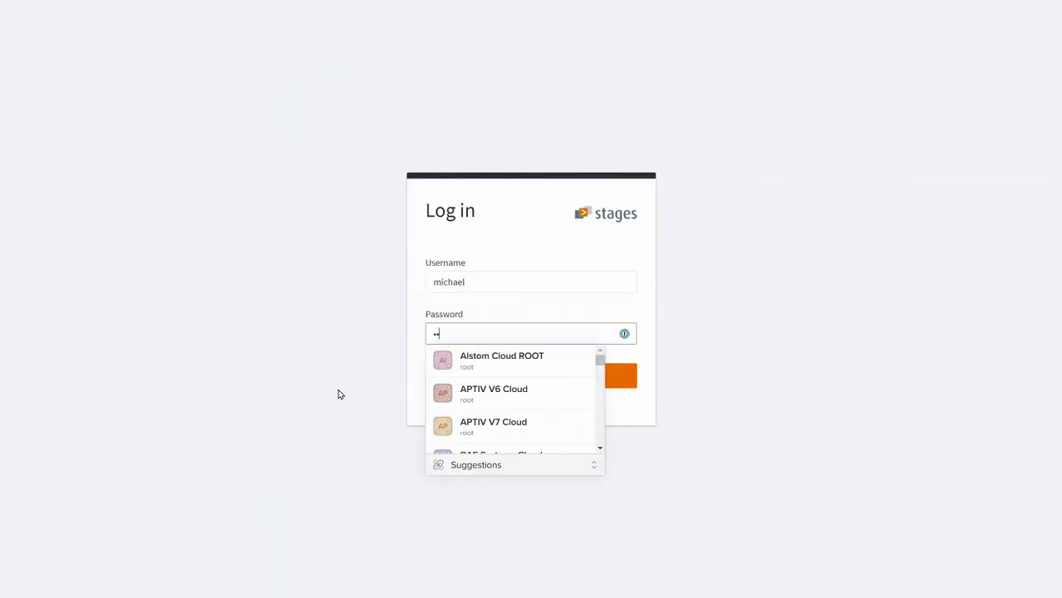
pyautogui.press('Return')
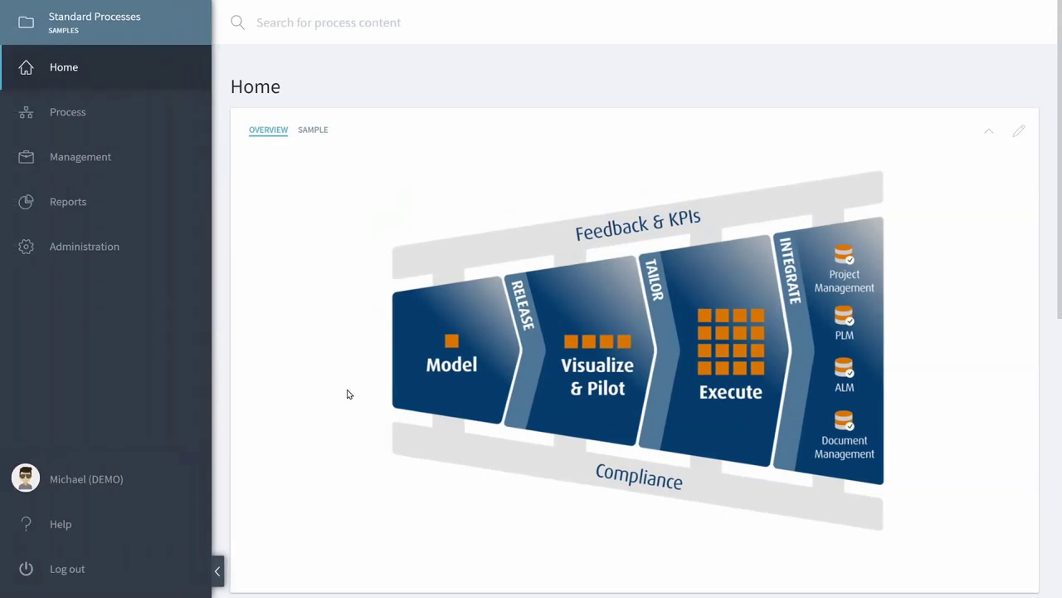
# Switch to the Project Management workspace and open Management > Process Versions.
pyautogui.click(465, 357)
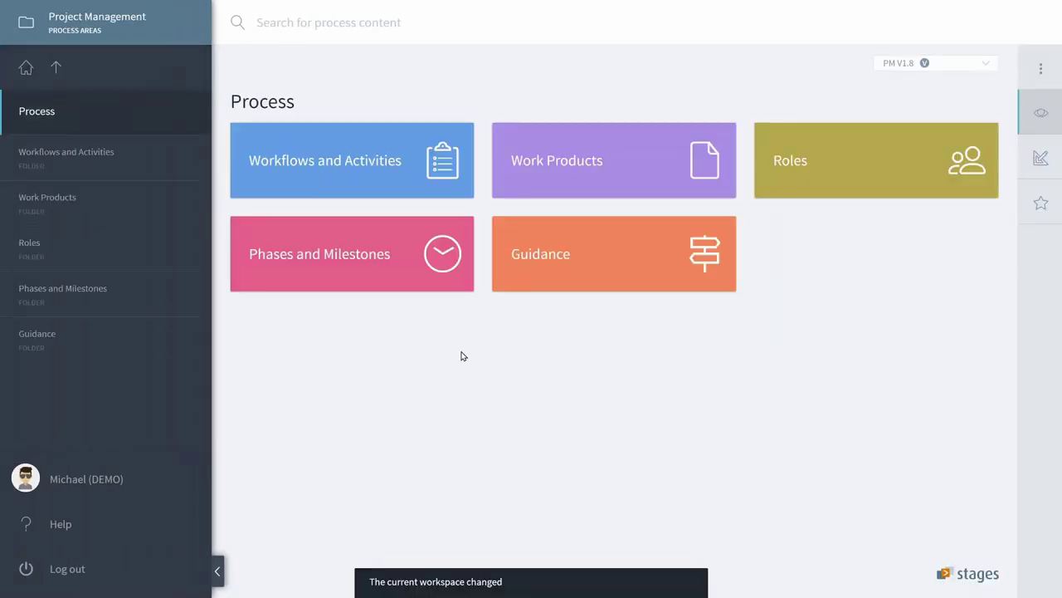
pyautogui.click(57, 69)
pyautogui.click(76, 156)
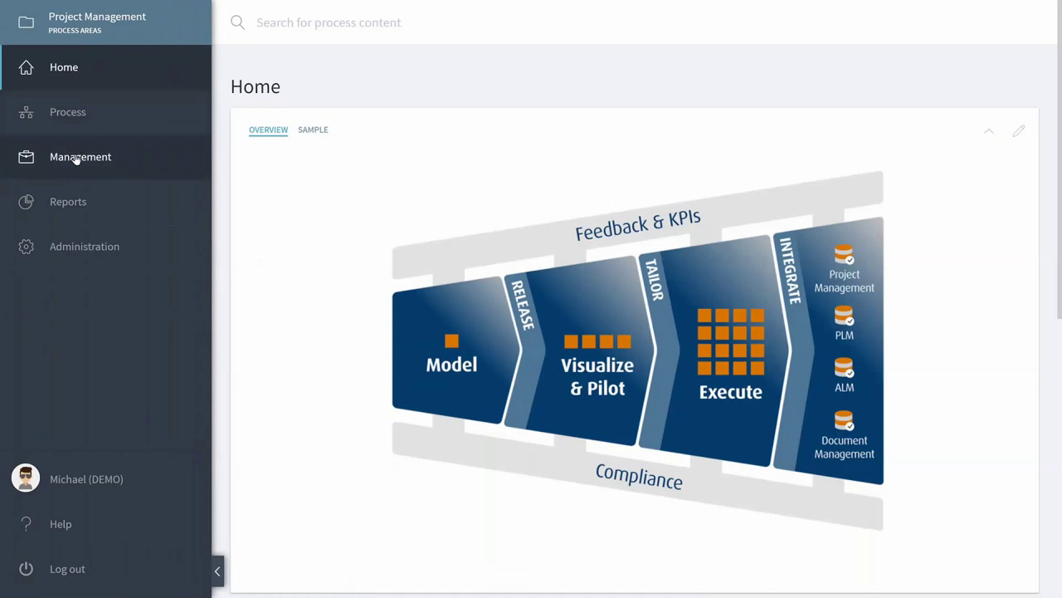
pyautogui.click(66, 426)
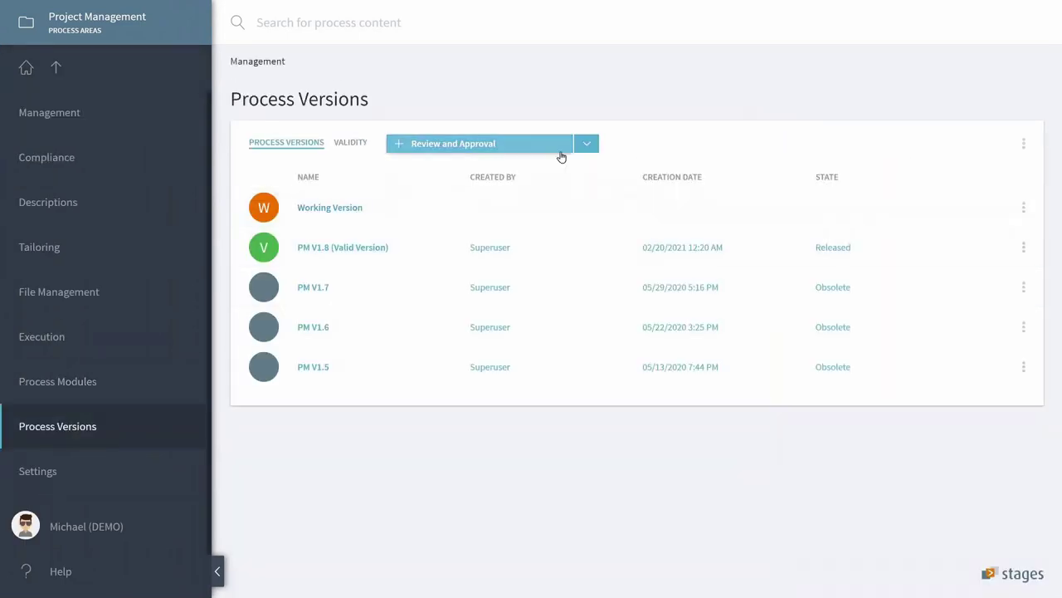
# Choose the Process Release automation and enter version V12 with description 'Here are some changes'.
pyautogui.click(584, 148)
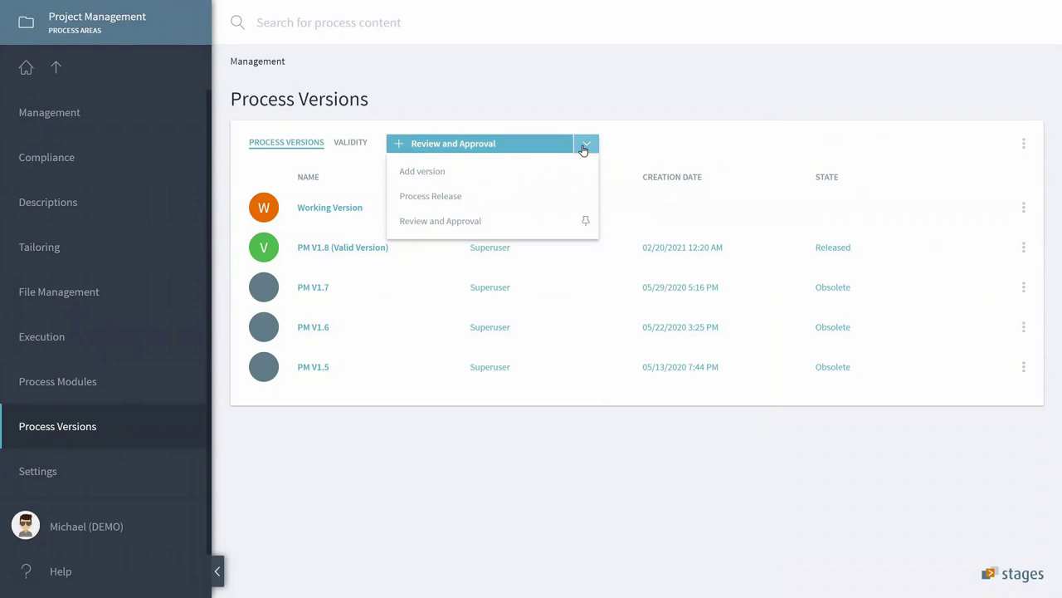
pyautogui.click(428, 199)
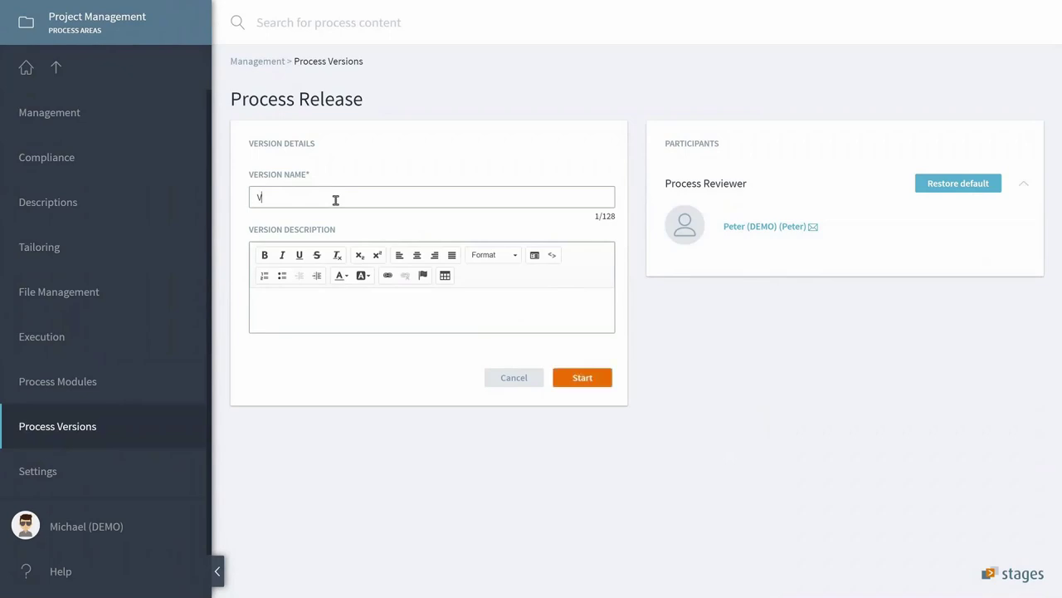
pyautogui.write('12')
pyautogui.click(343, 320)
pyautogui.write('He')
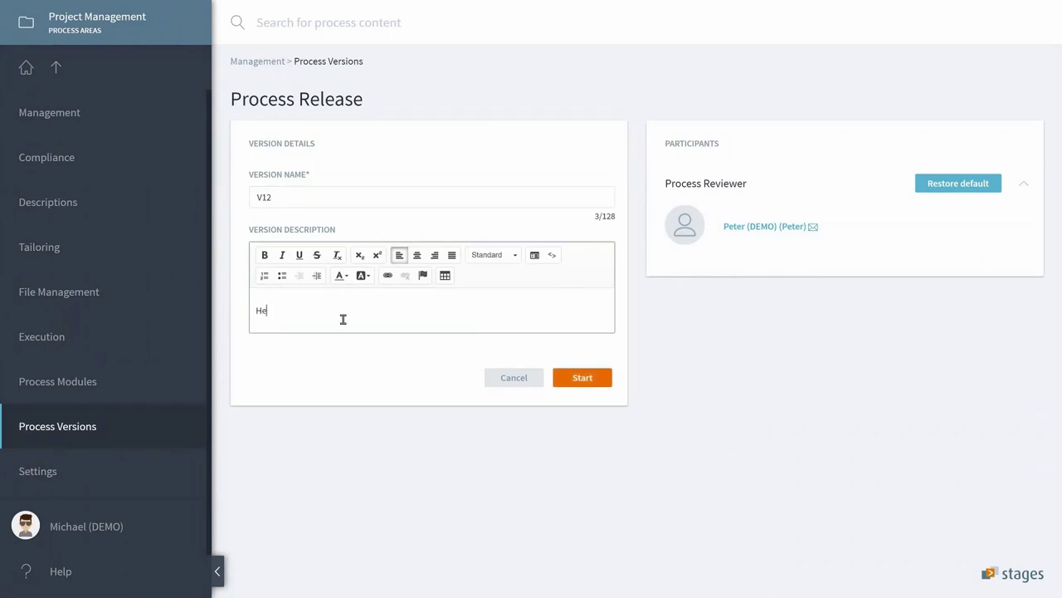
pyautogui.write('re are some changes.')
# Start the V12 release and log out to the login page.
pyautogui.click(592, 378)
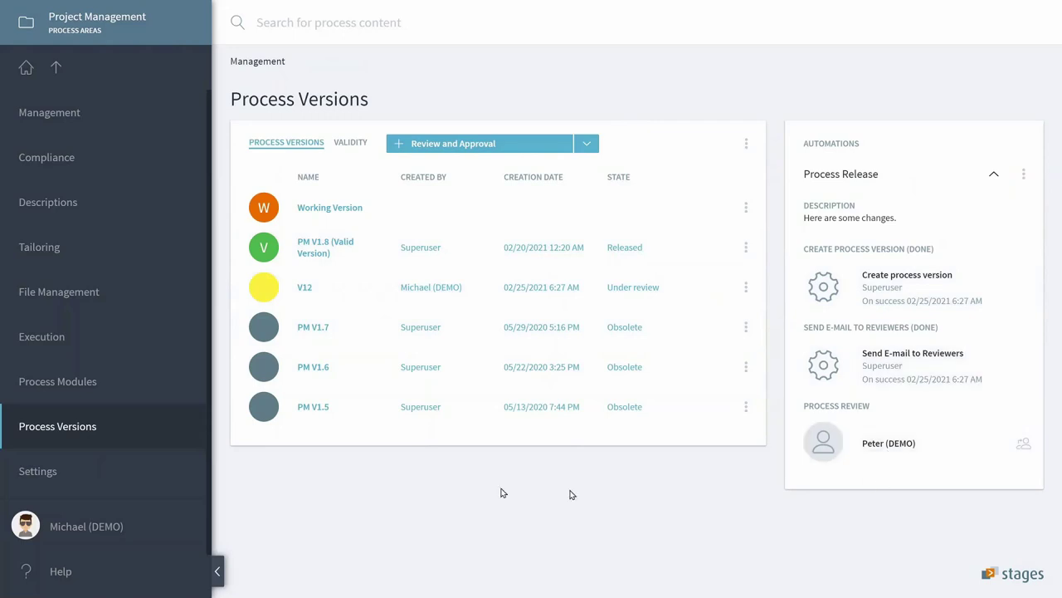
pyautogui.scroll(-1, 75, 558)
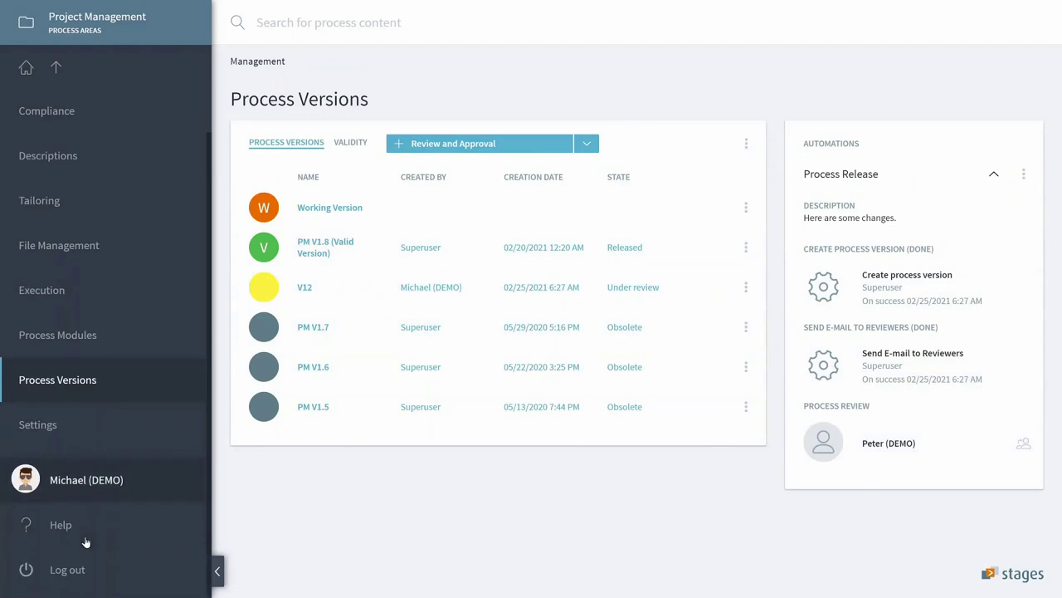
pyautogui.click(82, 567)
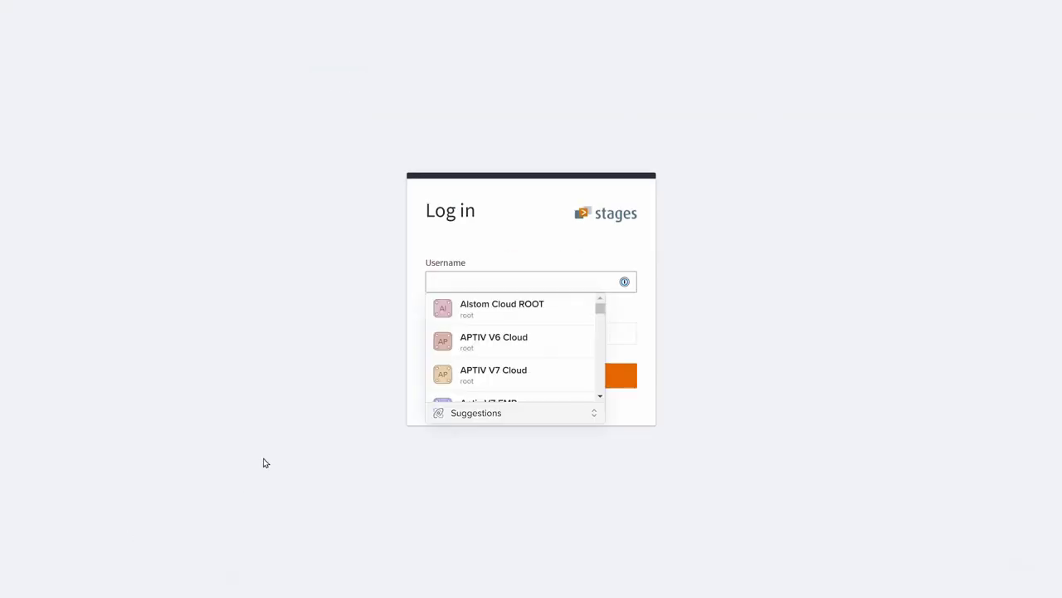
# Sign in with the reviewer's username and password.
pyautogui.click(265, 462)
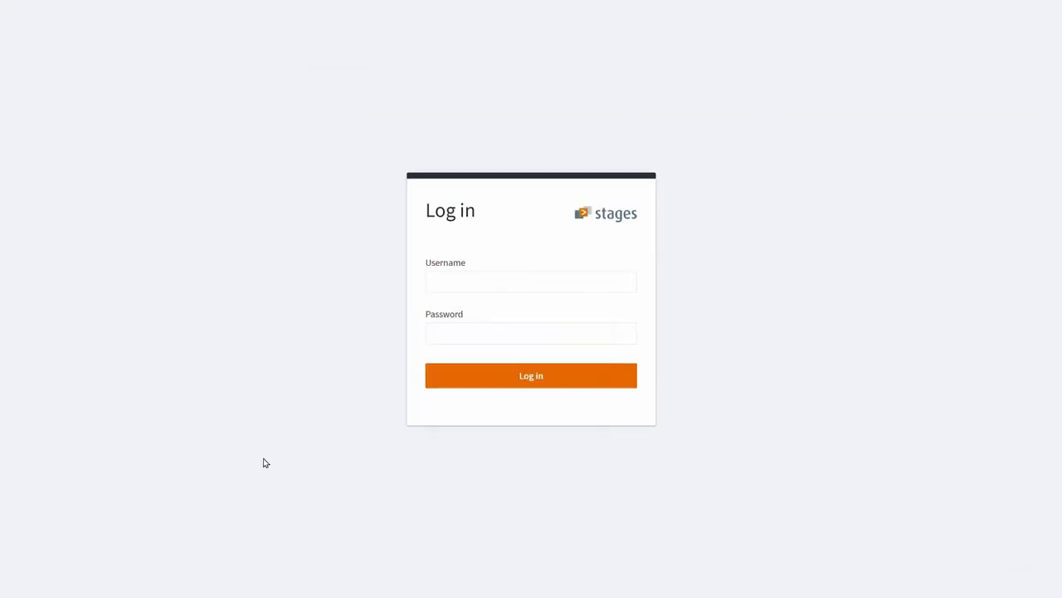
pyautogui.click(482, 290)
pyautogui.write('peter')
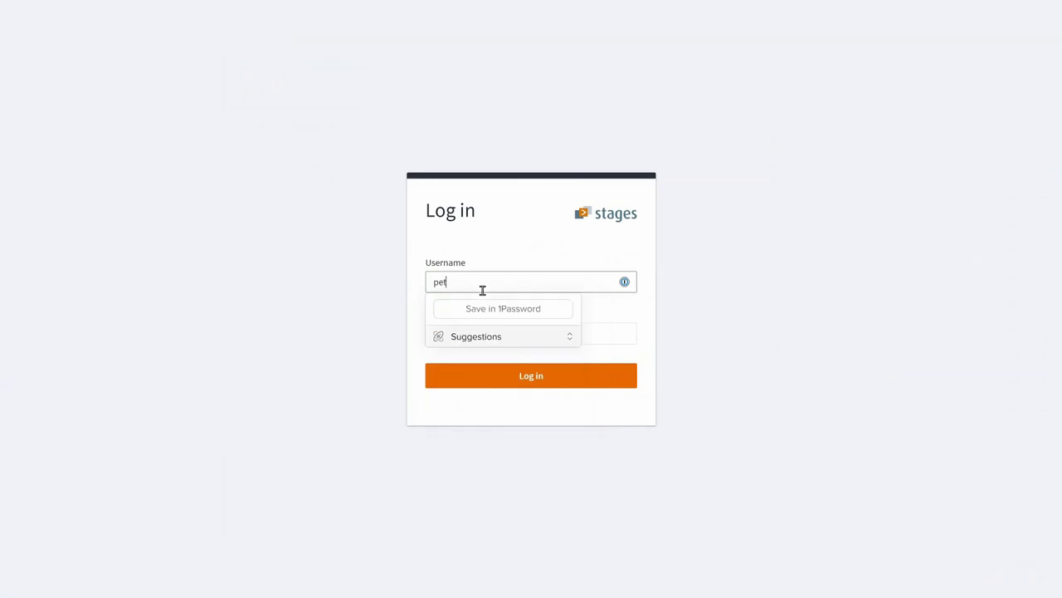
pyautogui.press('Tab')
pyautogui.write('demo')
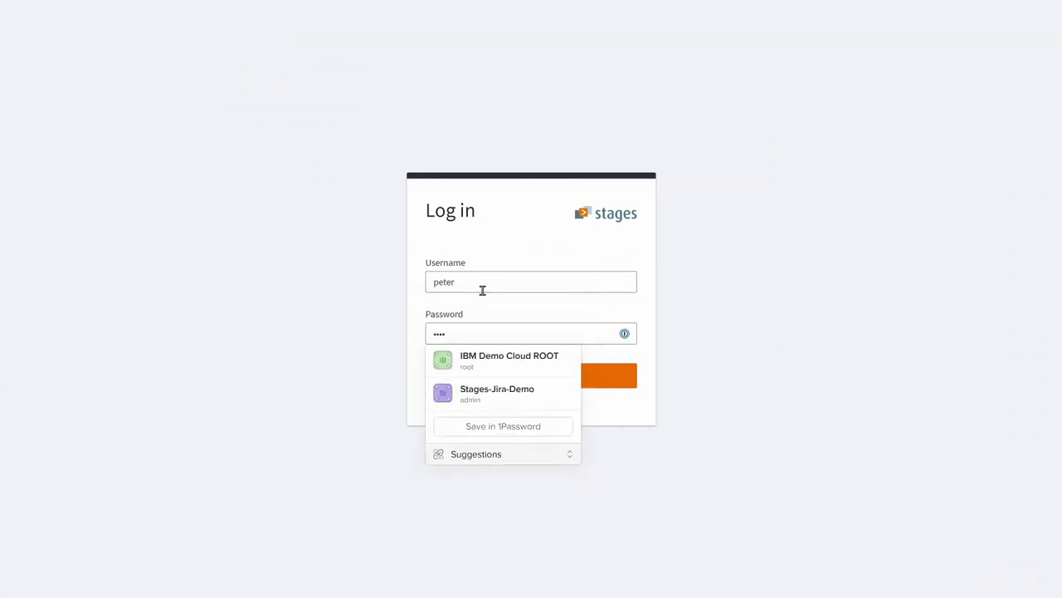
pyautogui.press('Return')
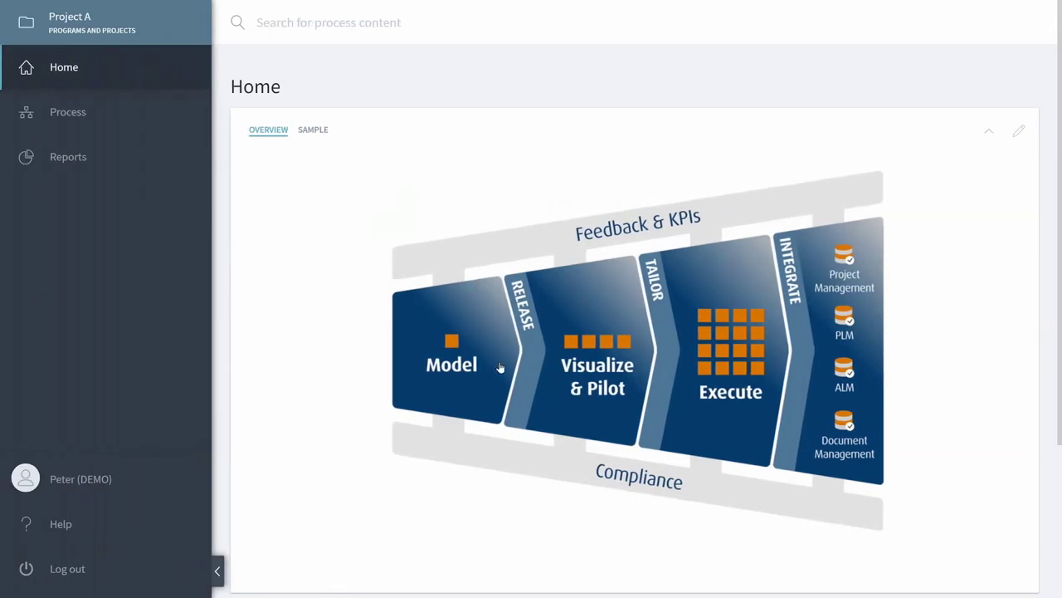
# Open the pending Process Review from To Do and approve it with the comment 'okay'.
pyautogui.scroll(-3, 508, 387)
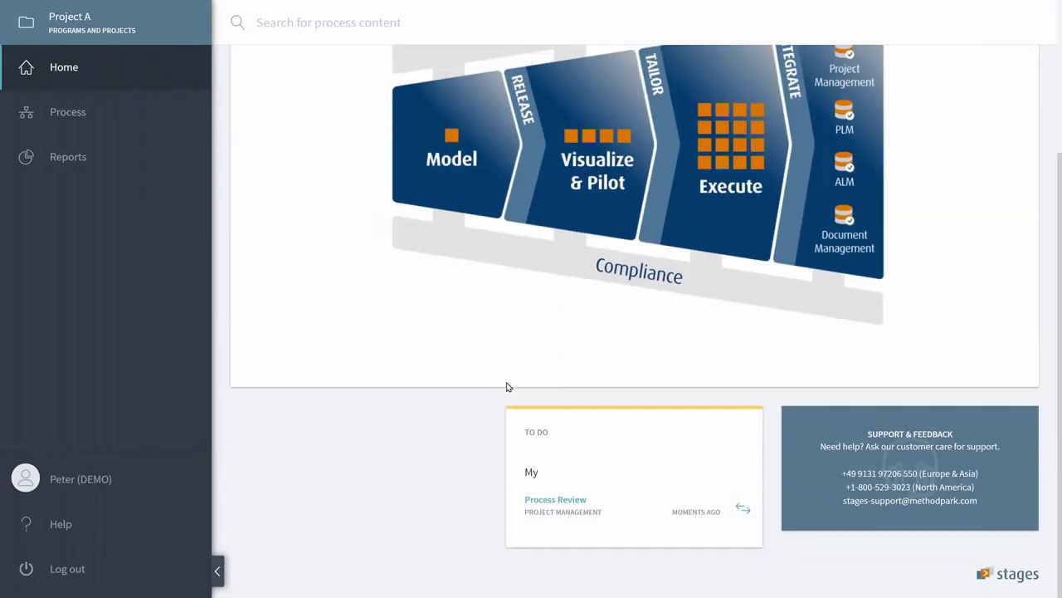
pyautogui.click(555, 501)
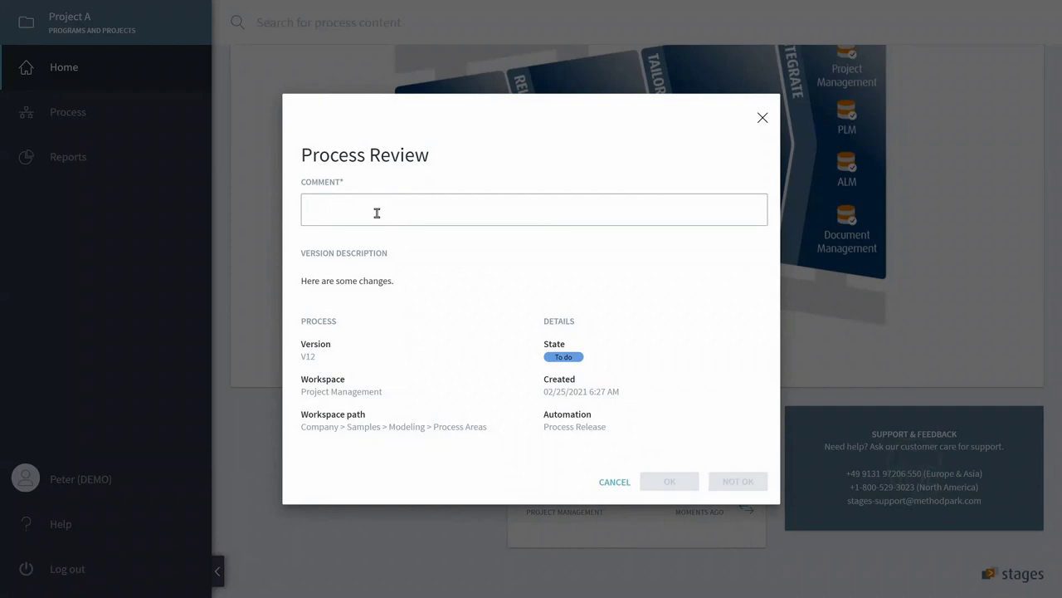
pyautogui.write('okay')
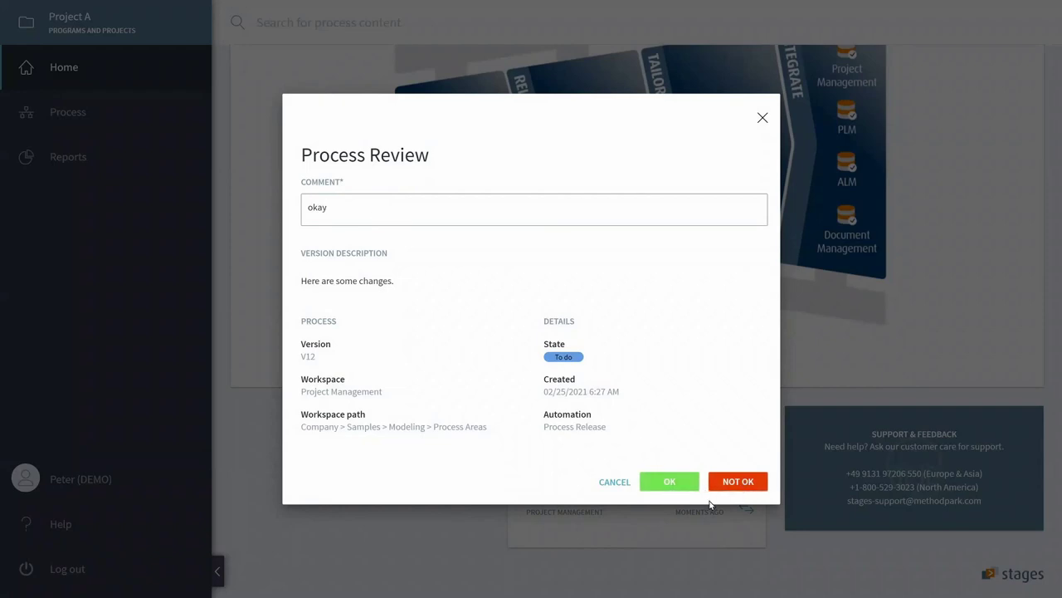
pyautogui.click(671, 486)
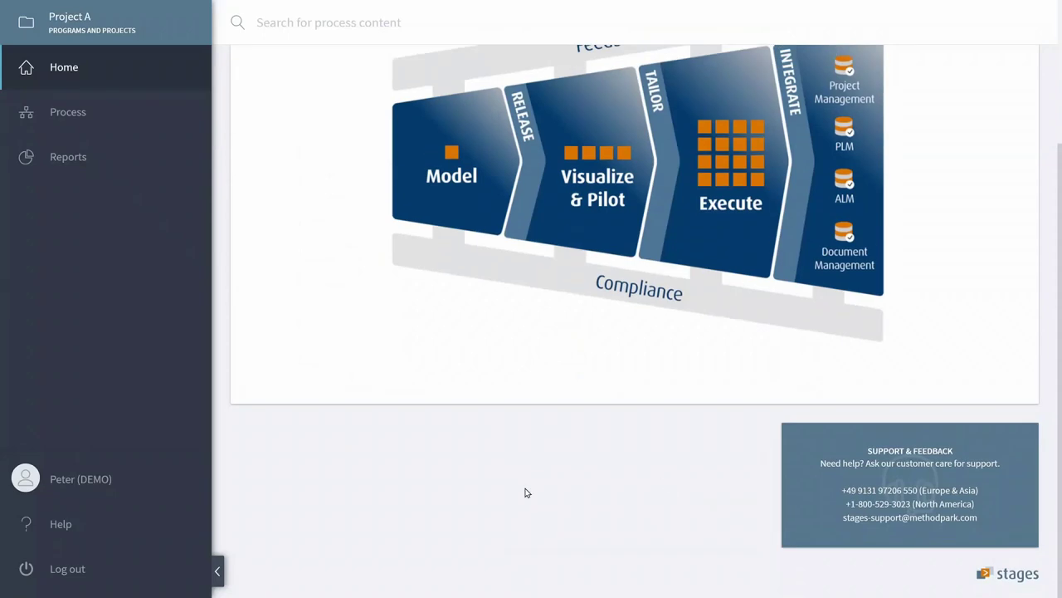
# Log out of the reviewer account and sign in as another user.
pyautogui.click(80, 578)
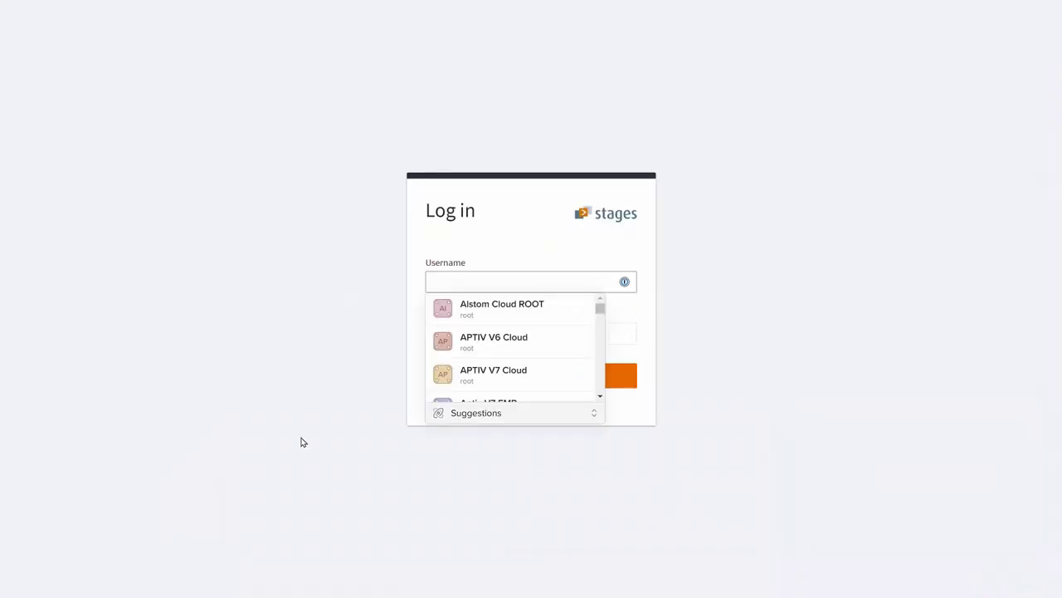
pyautogui.write('sarah')
pyautogui.press('Tab')
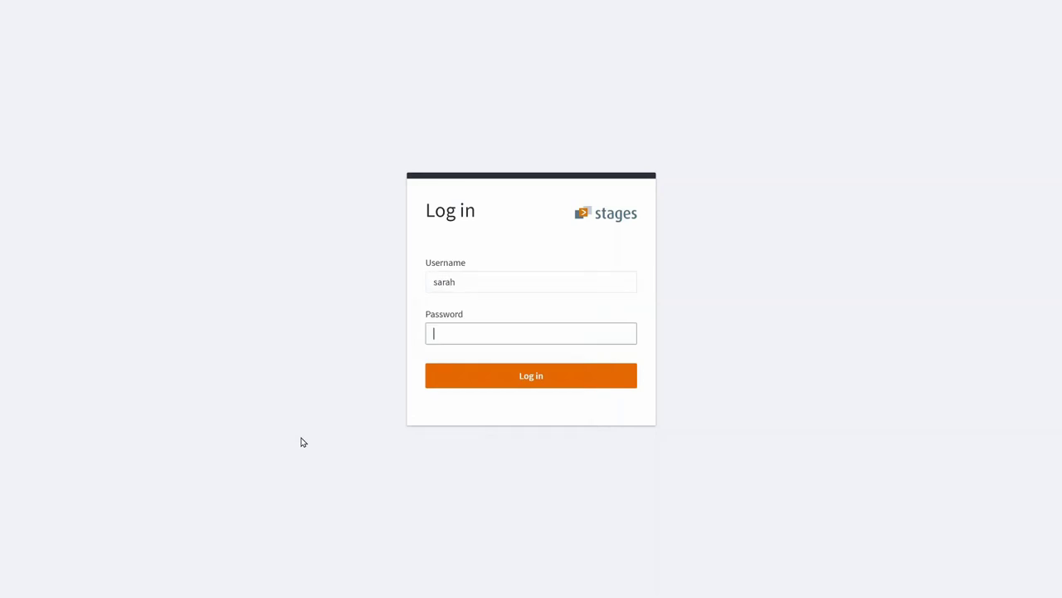
pyautogui.write('••••')
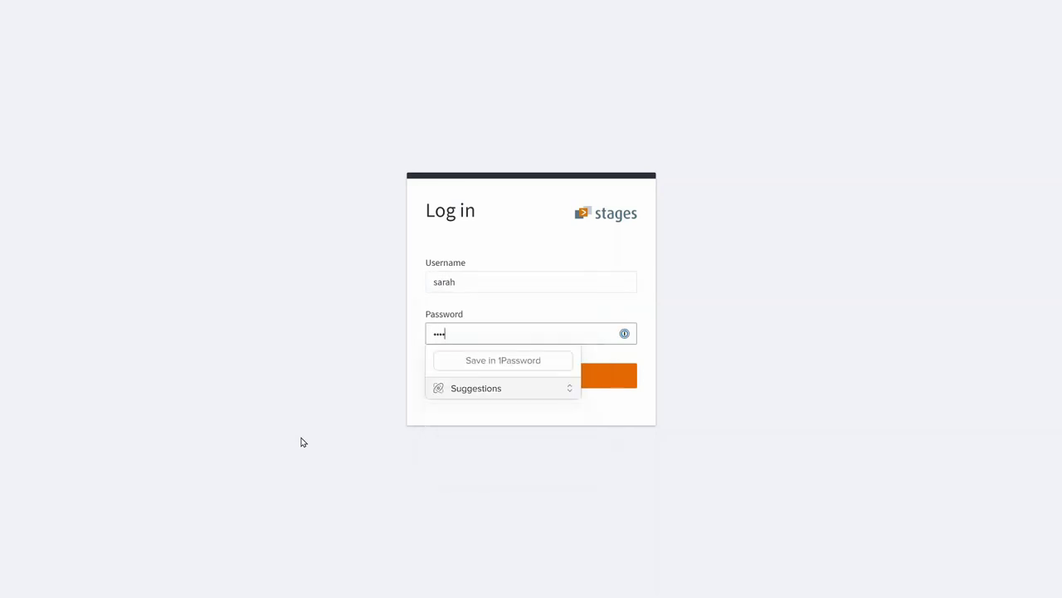
pyautogui.press('Return')
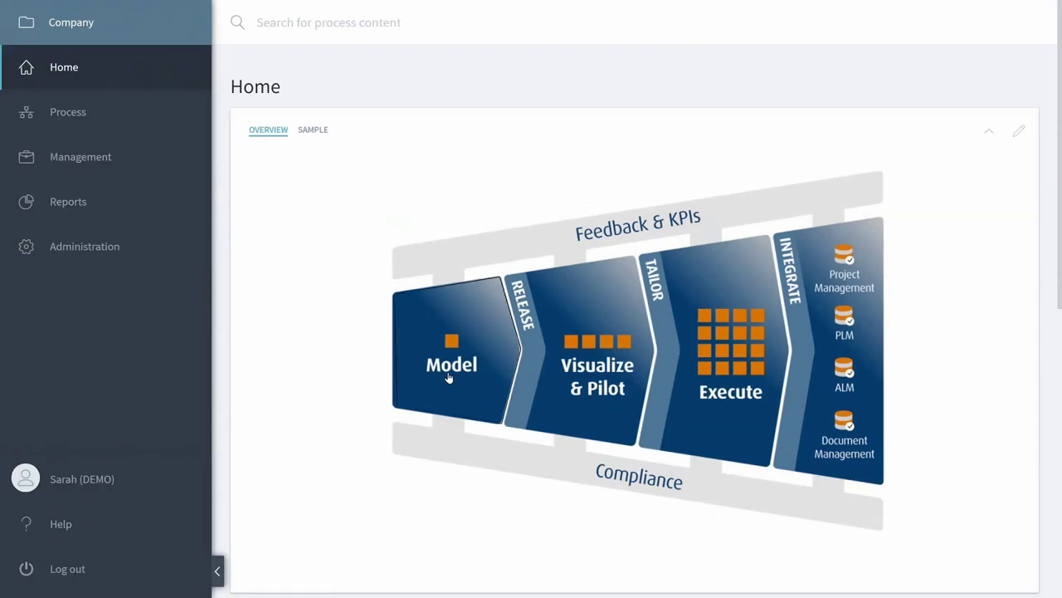
# Open the process from Model, then go to Management > Process Versions.
pyautogui.click(456, 384)
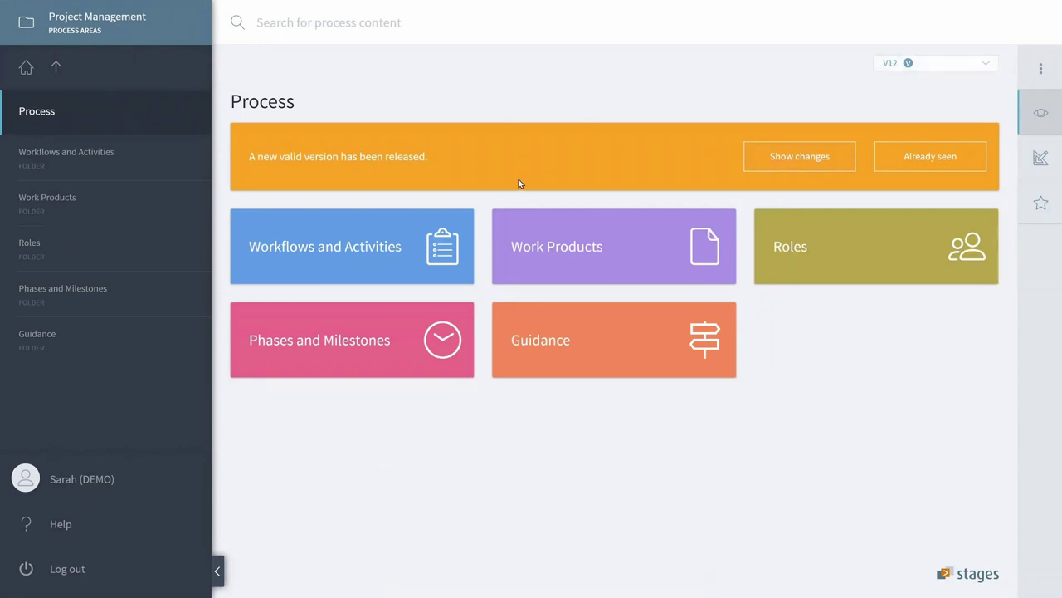
pyautogui.click(56, 71)
pyautogui.click(67, 166)
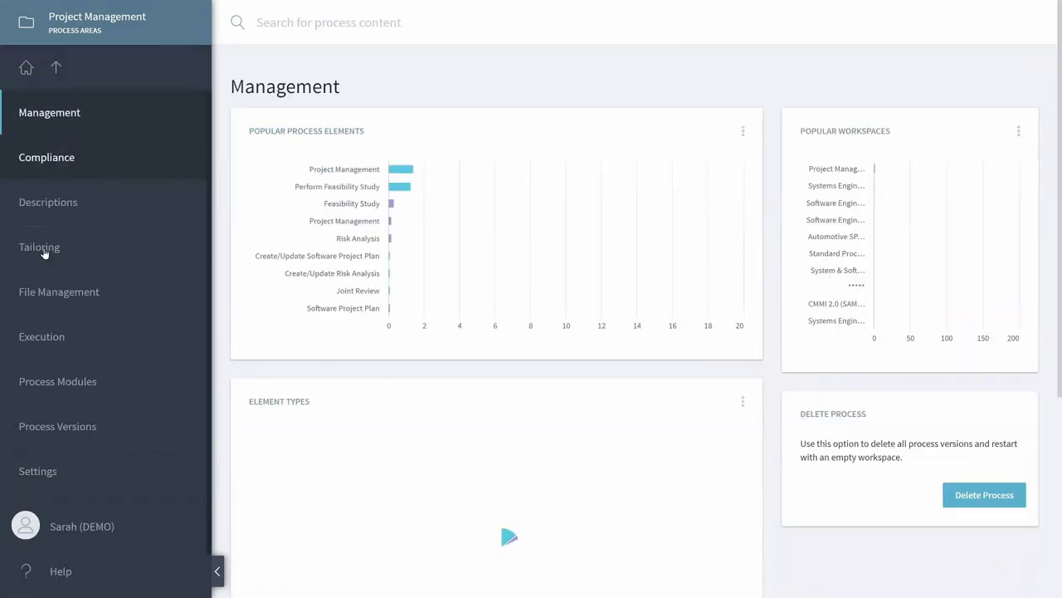
pyautogui.click(83, 431)
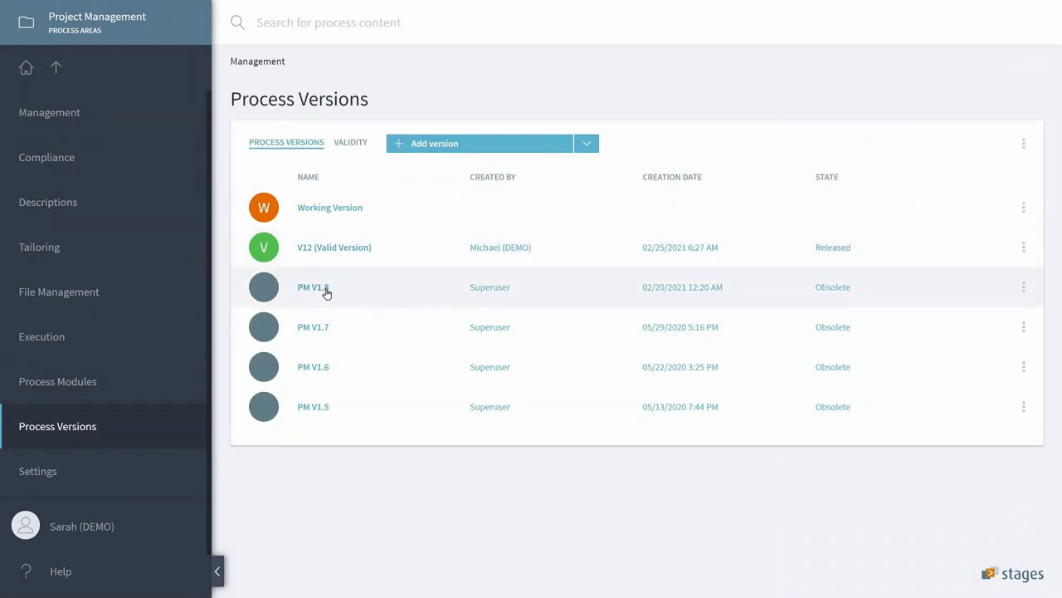
pyautogui.click(1025, 251)
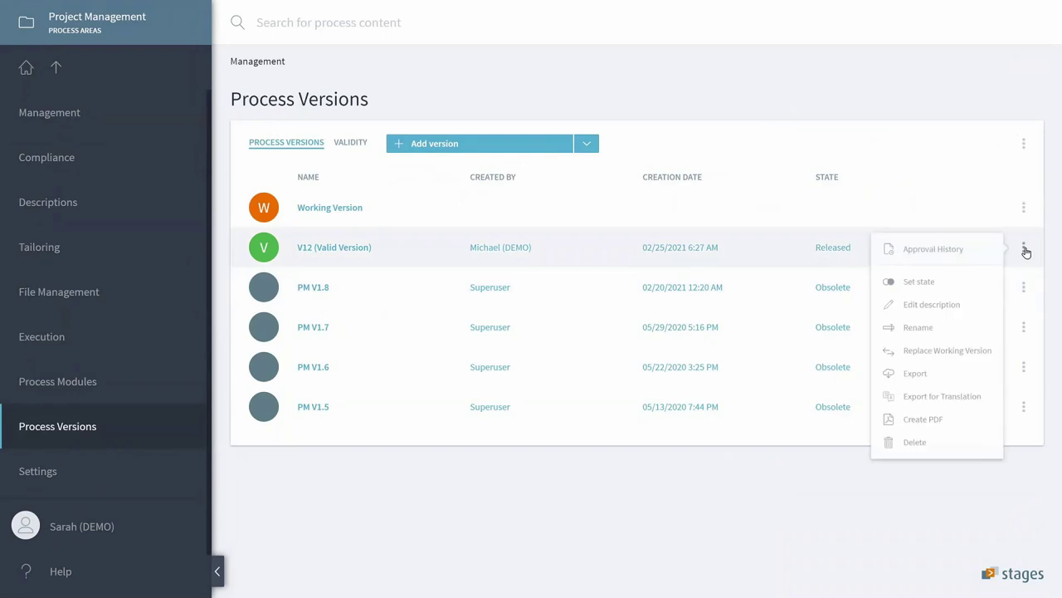
pyautogui.click(968, 246)
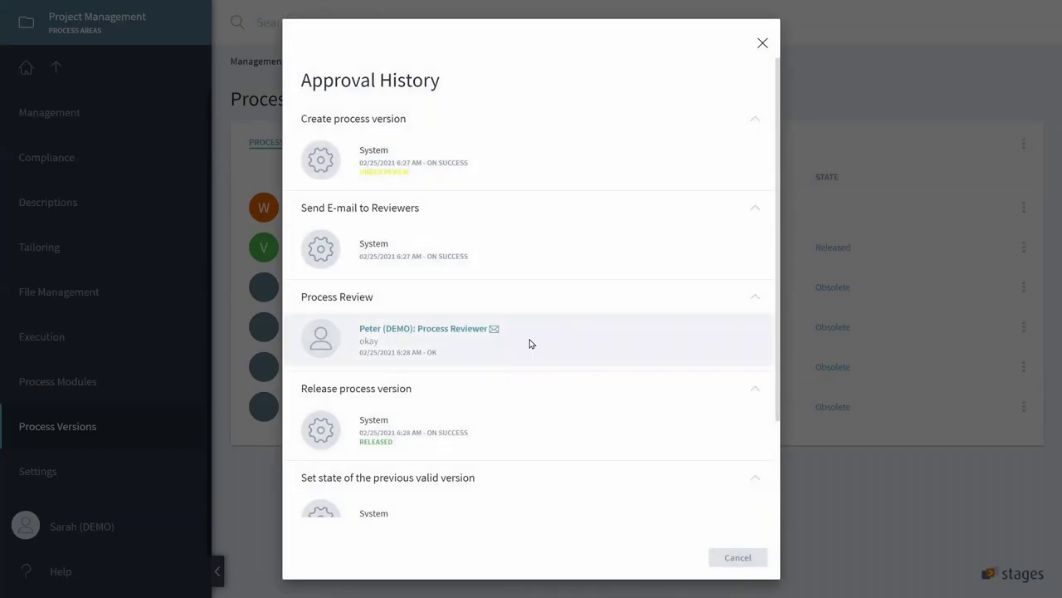
pyautogui.scroll(-2, 540, 348)
pyautogui.scroll(2, 552, 357)
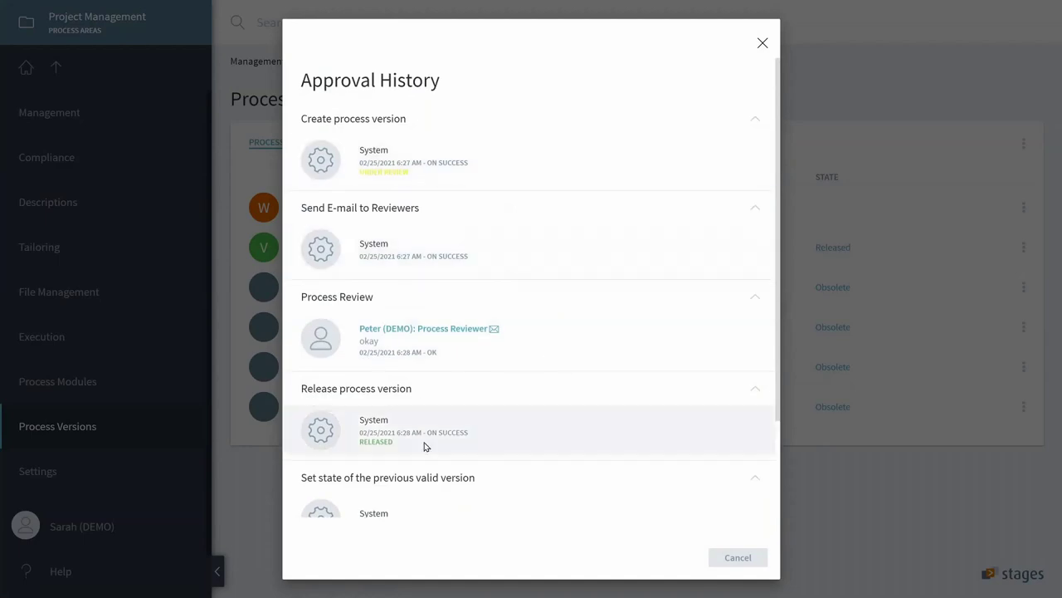
pyautogui.scroll(-2, 429, 464)
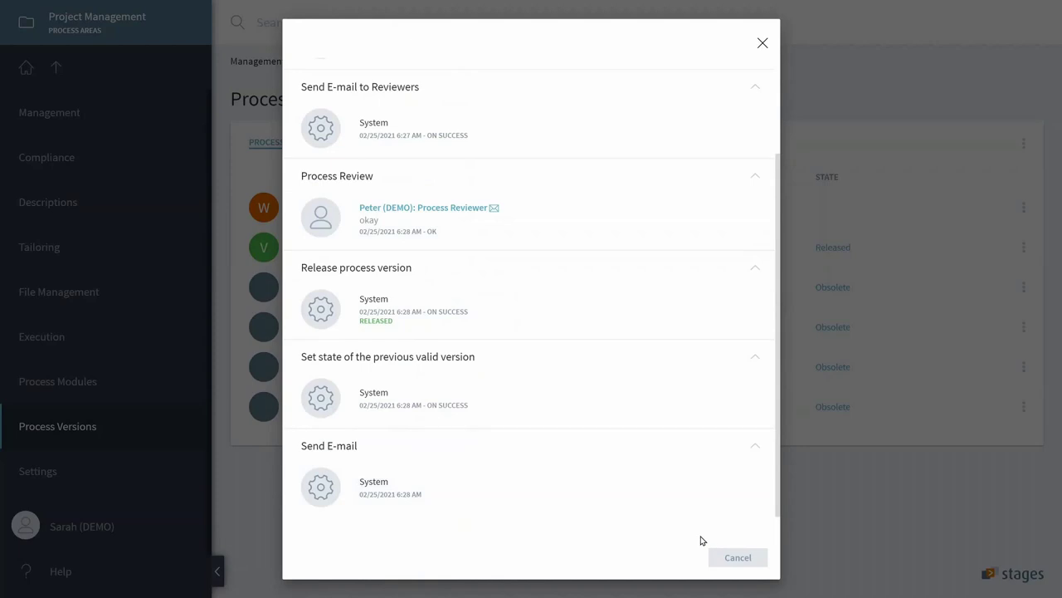
pyautogui.click(740, 556)
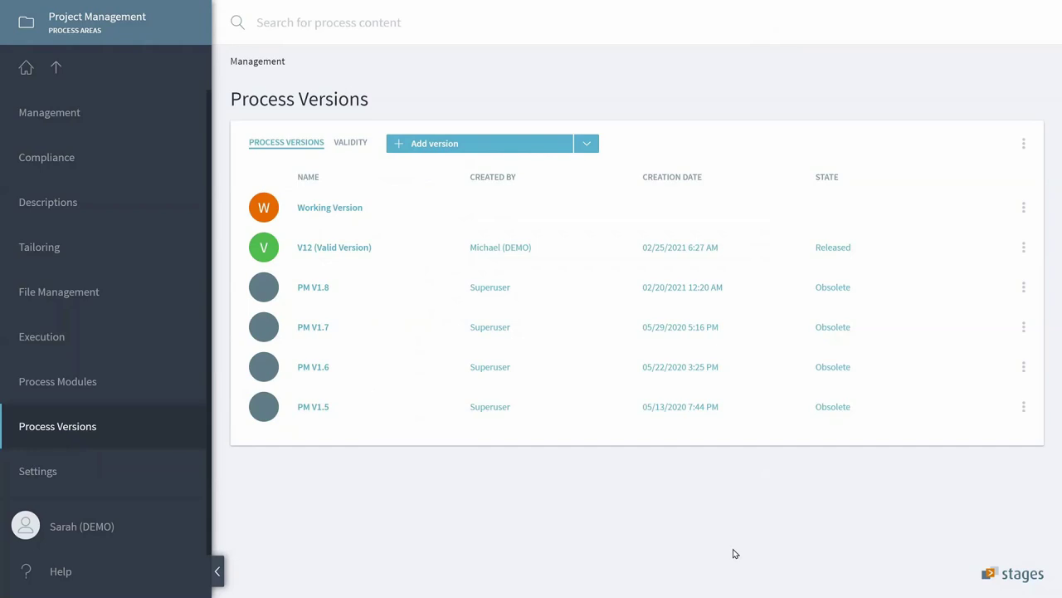